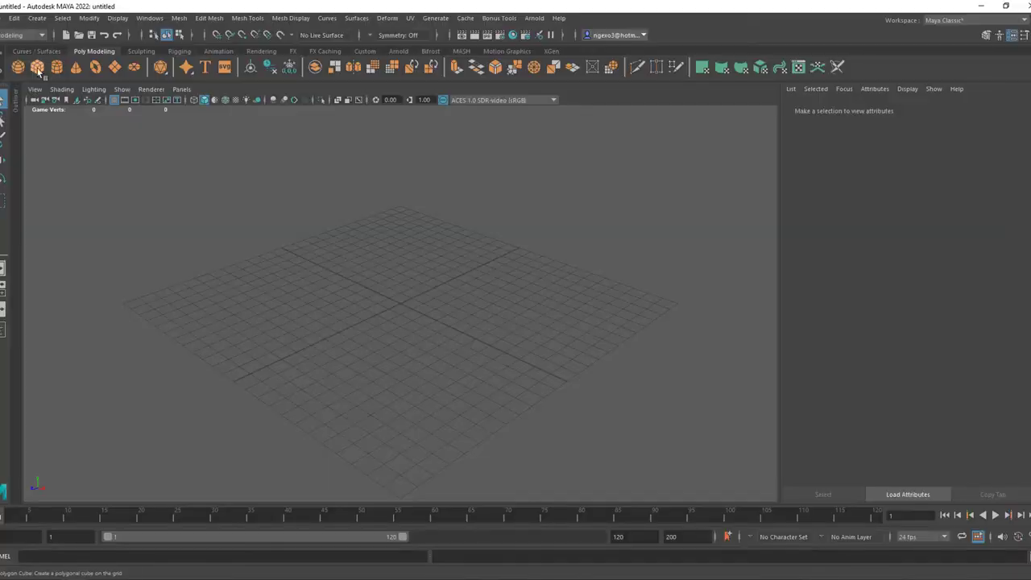
Step: Draw a flat polygon box on the grid and raise it above the grid
{"action": "left_click", "coordinate": [37, 67]}
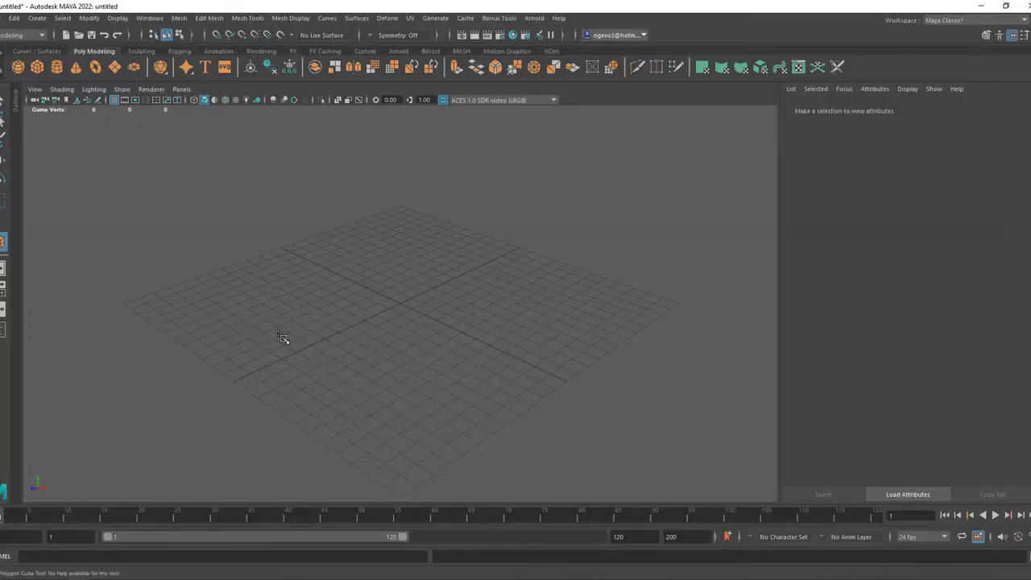
{"action": "mouse_move", "coordinate": [262, 330]}
{"action": "left_mouse_down"}
{"action": "mouse_move", "coordinate": [557, 291]}
{"action": "mouse_move", "coordinate": [548, 274]}
{"action": "left_mouse_up"}
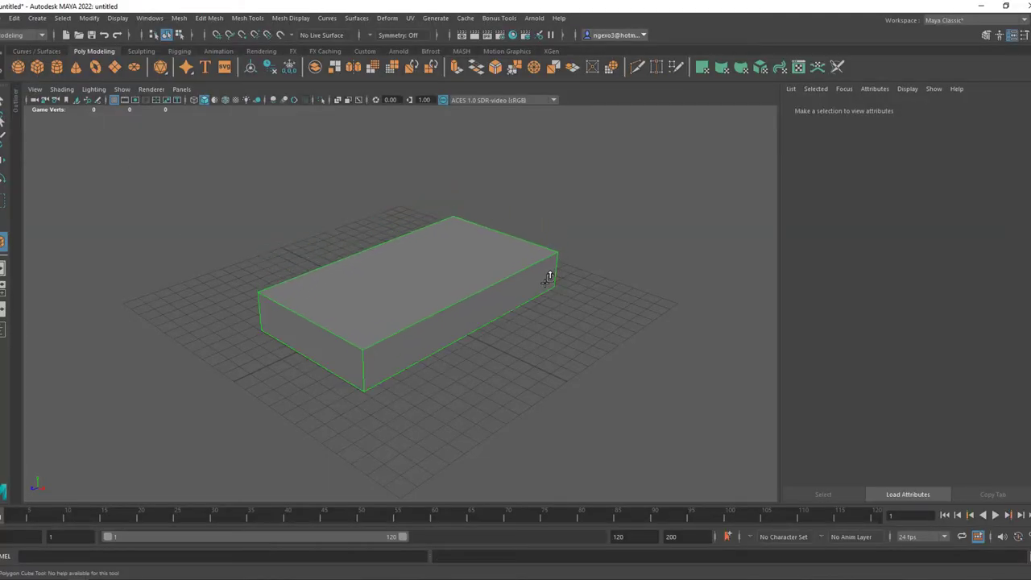
{"action": "left_click_drag", "start_coordinate": [416, 246], "coordinate": [415, 192]}
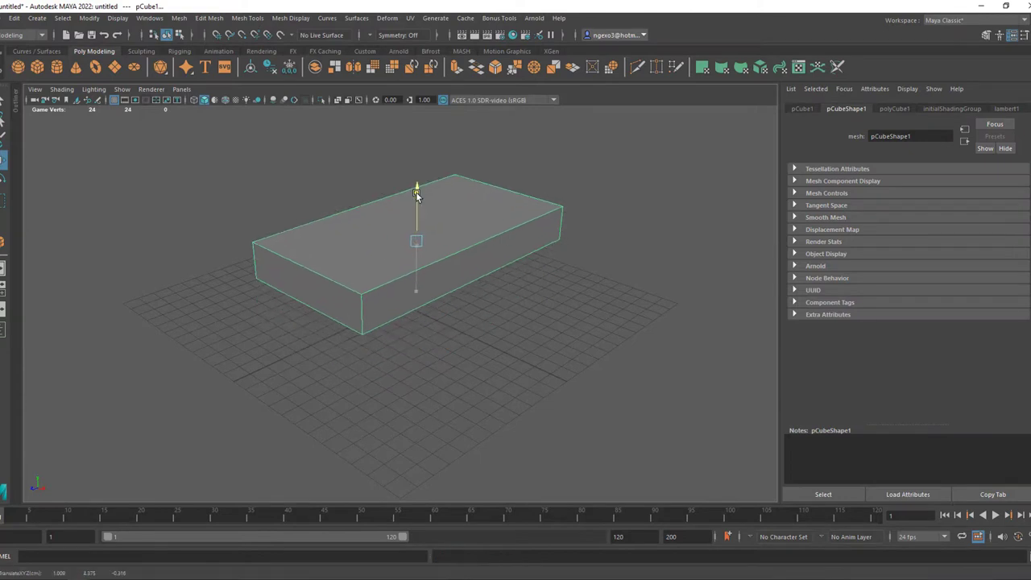
{"action": "left_click", "coordinate": [75, 134]}
Step: Draw a polygon cylinder next to the box in the four-view layout
{"action": "left_click", "coordinate": [54, 68]}
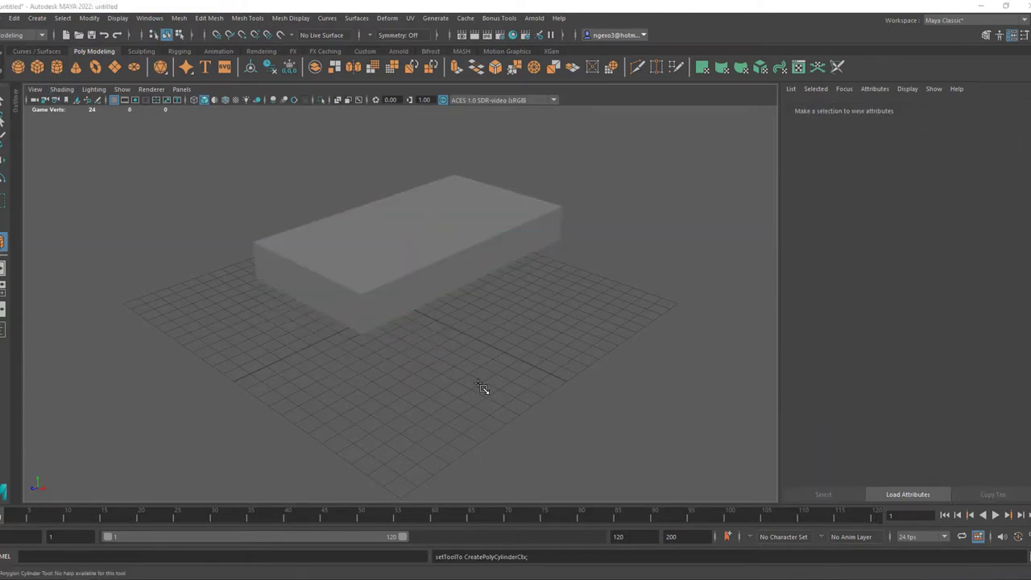
{"action": "key", "text": "space"}
{"action": "middle_click_drag", "start_coordinate": [560, 387], "coordinate": [538, 440], "text": "alt"}
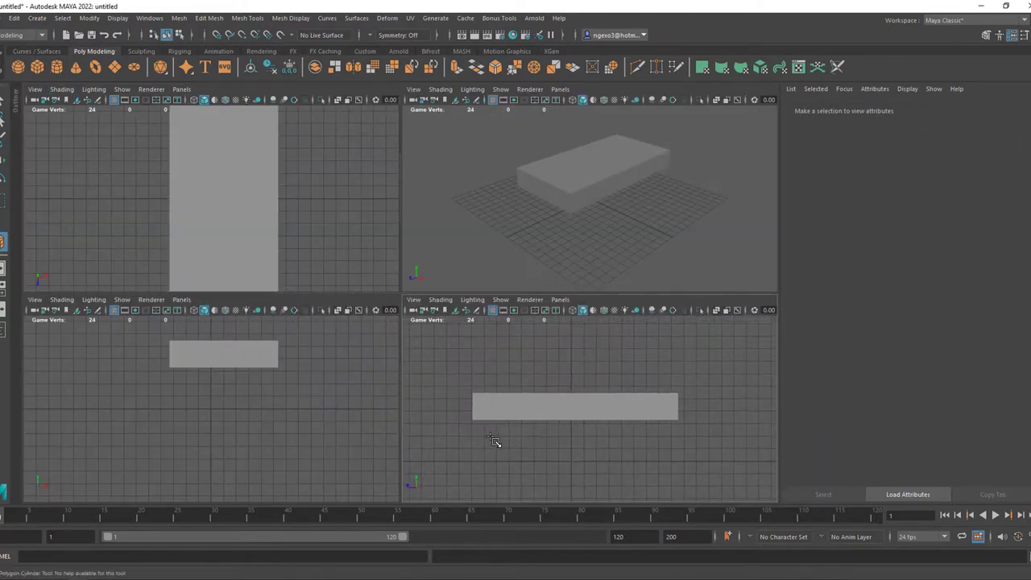
{"action": "mouse_move", "coordinate": [493, 441]}
{"action": "left_mouse_down"}
{"action": "mouse_move", "coordinate": [545, 435]}
{"action": "mouse_move", "coordinate": [544, 402]}
{"action": "left_mouse_up"}
Step: Turn the cylinder on its side and scale it thin like a wheel
{"action": "key", "text": "space"}
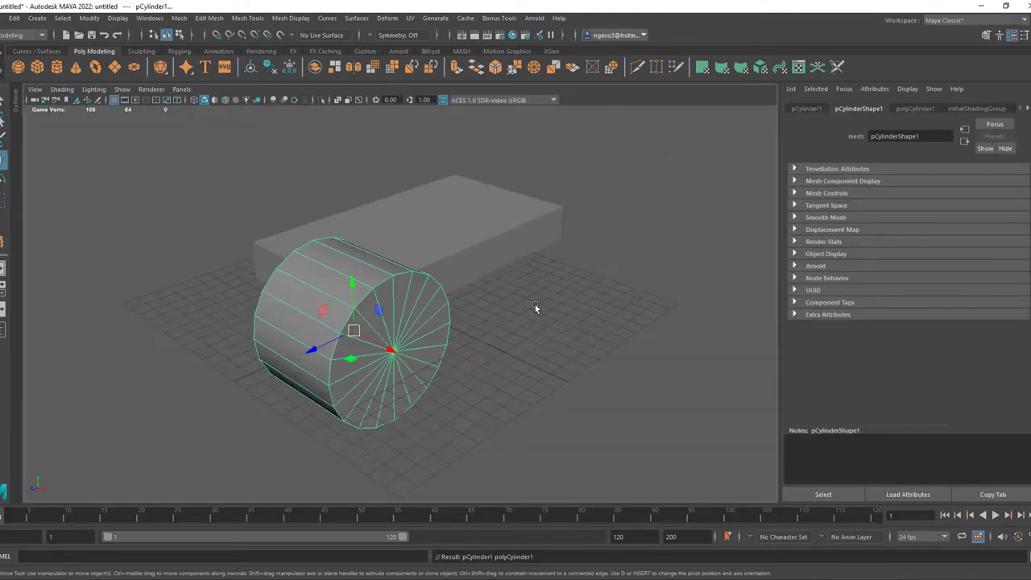
{"action": "mouse_move", "coordinate": [535, 307]}
{"action": "left_mouse_down", "text": "alt"}
{"action": "mouse_move", "coordinate": [422, 347]}
{"action": "mouse_move", "coordinate": [530, 359]}
{"action": "mouse_move", "coordinate": [635, 318]}
{"action": "mouse_move", "coordinate": [474, 347]}
{"action": "mouse_move", "coordinate": [573, 322]}
{"action": "mouse_move", "coordinate": [418, 262]}
{"action": "left_mouse_up", "text": "alt"}
{"action": "key", "text": "r"}
{"action": "key", "text": "w"}
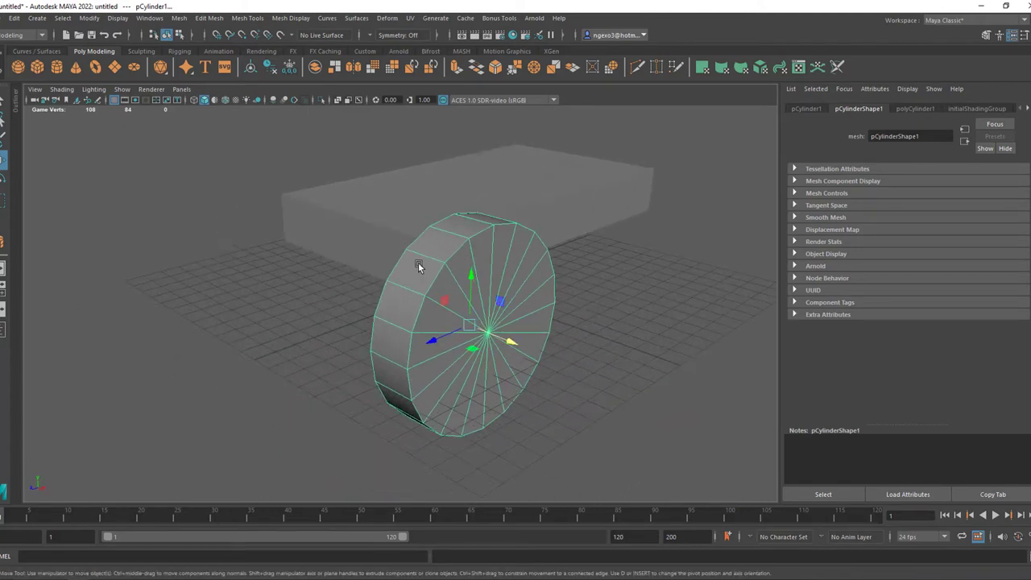
Step: Extrude alternating rim faces separately outward by 0.398 to form gear teeth
{"action": "right_click_drag", "start_coordinate": [418, 262], "coordinate": [417, 299]}
{"action": "left_click", "coordinate": [412, 272]}
{"action": "left_click", "coordinate": [453, 243], "text": "shift"}
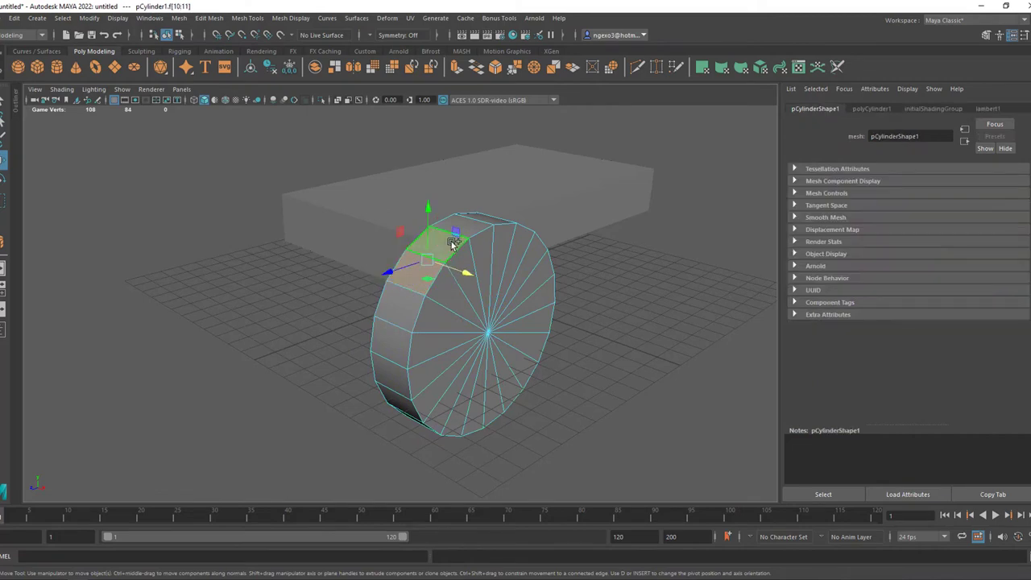
{"action": "double_click", "coordinate": [453, 244], "text": "shift"}
{"action": "key", "text": "ctrl+e"}
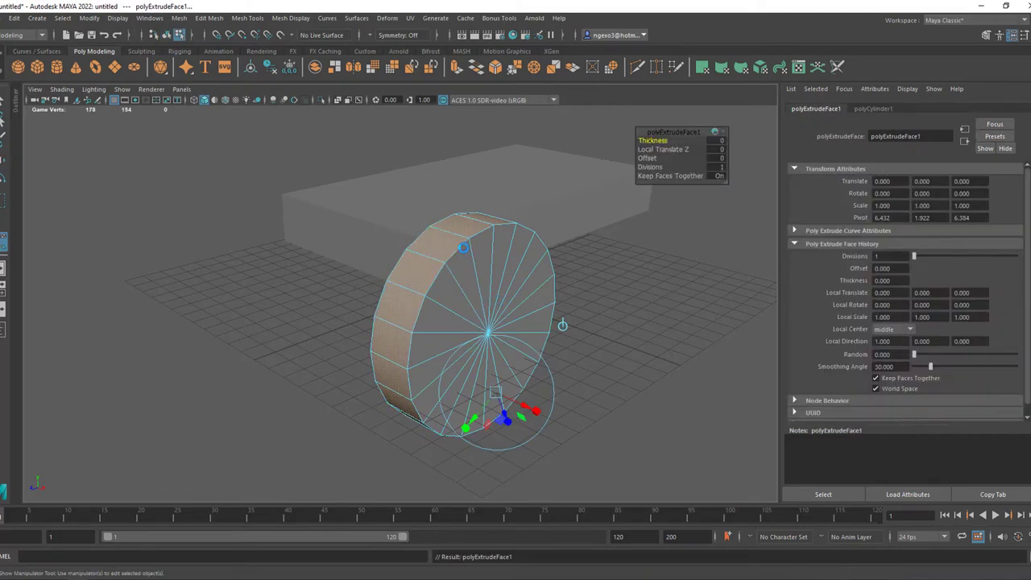
{"action": "left_click", "coordinate": [718, 176]}
{"action": "mouse_move", "coordinate": [504, 412]}
{"action": "left_mouse_down"}
{"action": "mouse_move", "coordinate": [471, 435]}
{"action": "mouse_move", "coordinate": [486, 417]}
{"action": "left_mouse_up"}
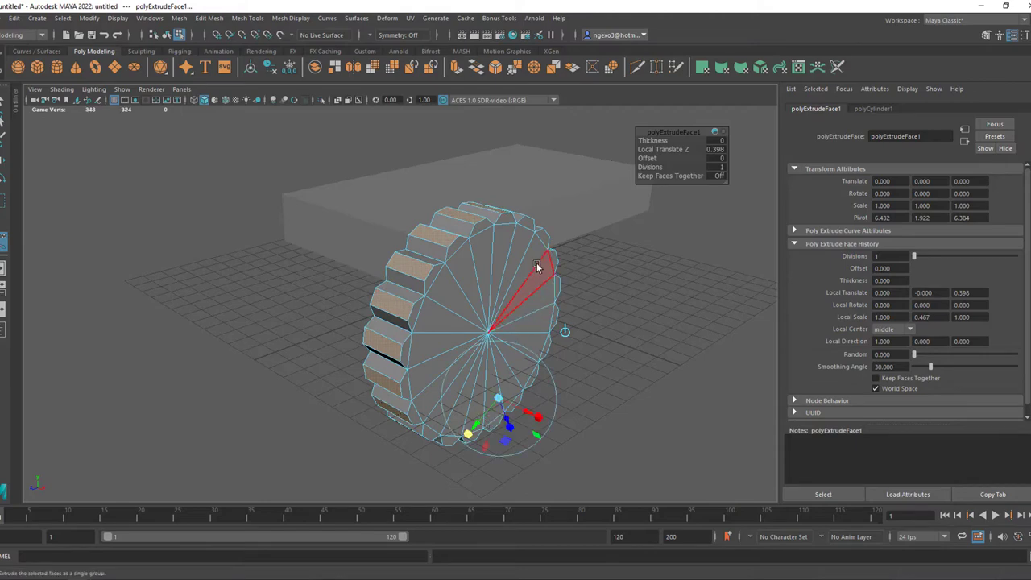
{"action": "right_click_drag", "start_coordinate": [538, 268], "coordinate": [591, 249]}
{"action": "left_click", "coordinate": [501, 319]}
{"action": "left_click_drag", "start_coordinate": [570, 335], "coordinate": [510, 346], "text": "alt"}
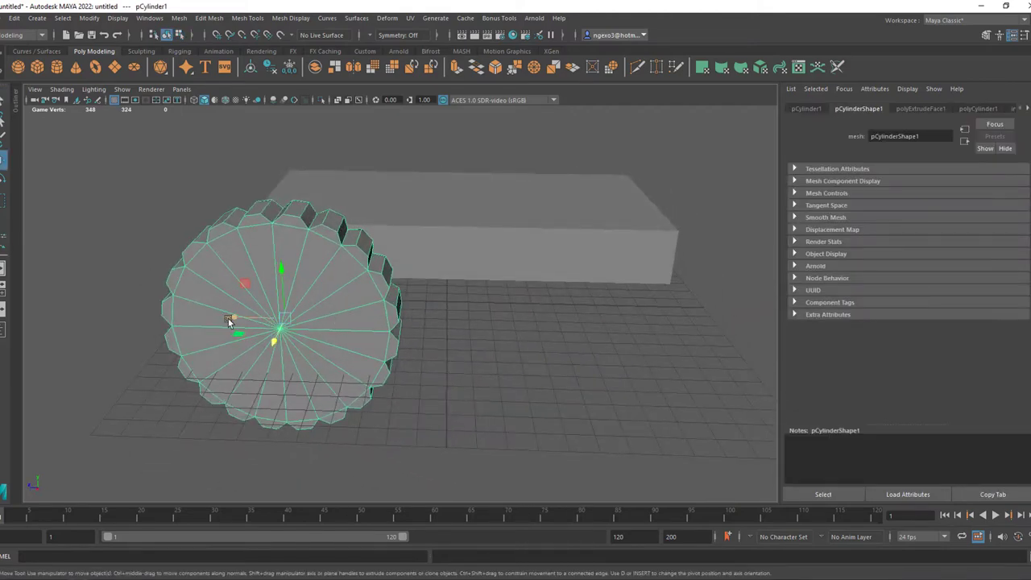
Step: Duplicate the gear wheel and place the copies around the body's sides
{"action": "left_click_drag", "start_coordinate": [229, 321], "coordinate": [553, 328], "text": "shift"}
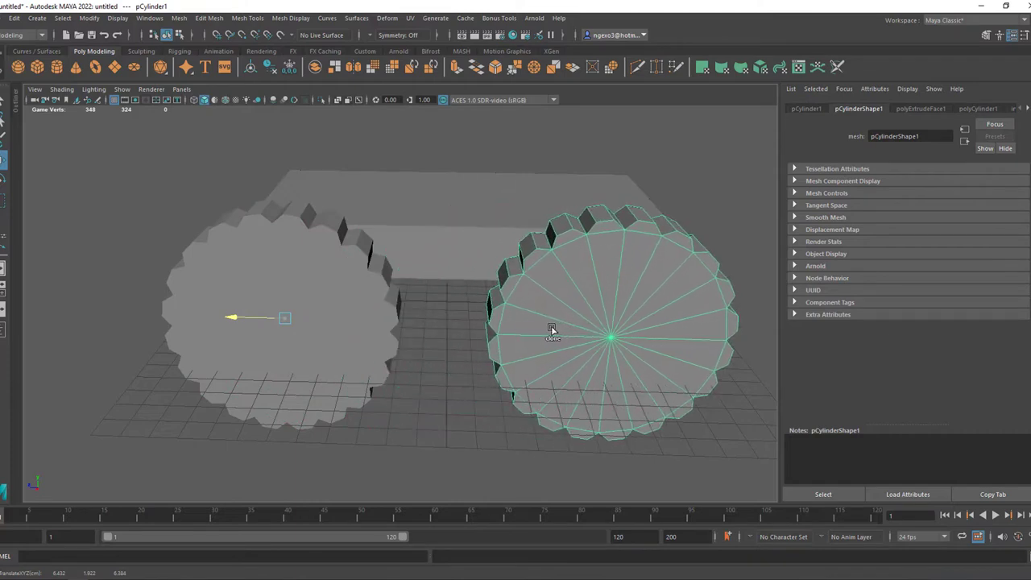
{"action": "mouse_move", "coordinate": [458, 337]}
{"action": "left_mouse_down", "text": "alt"}
{"action": "mouse_move", "coordinate": [408, 344]}
{"action": "mouse_move", "coordinate": [469, 328]}
{"action": "mouse_move", "coordinate": [501, 337]}
{"action": "left_mouse_up", "text": "alt"}
{"action": "left_click", "coordinate": [435, 336]}
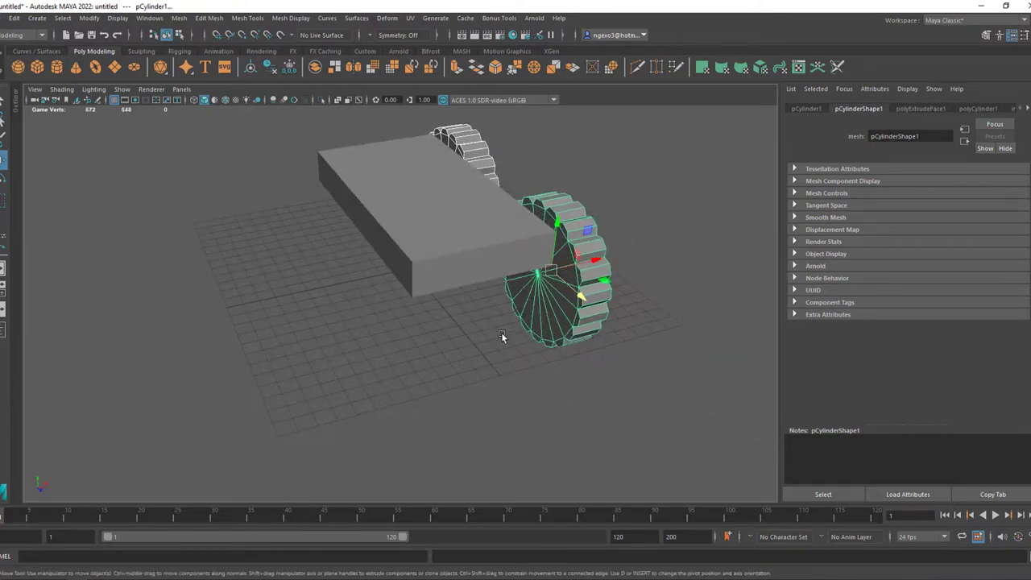
{"action": "left_click_drag", "start_coordinate": [599, 261], "coordinate": [437, 288], "text": "shift"}
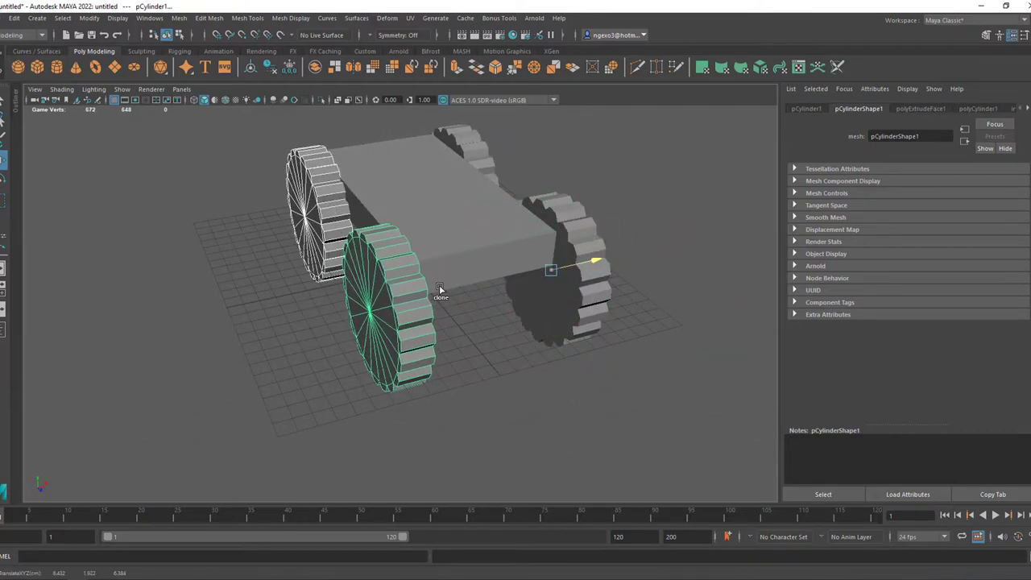
{"action": "mouse_move", "coordinate": [582, 299]}
{"action": "left_mouse_down", "text": "alt"}
{"action": "mouse_move", "coordinate": [476, 306]}
{"action": "mouse_move", "coordinate": [492, 306]}
{"action": "left_mouse_up", "text": "alt"}
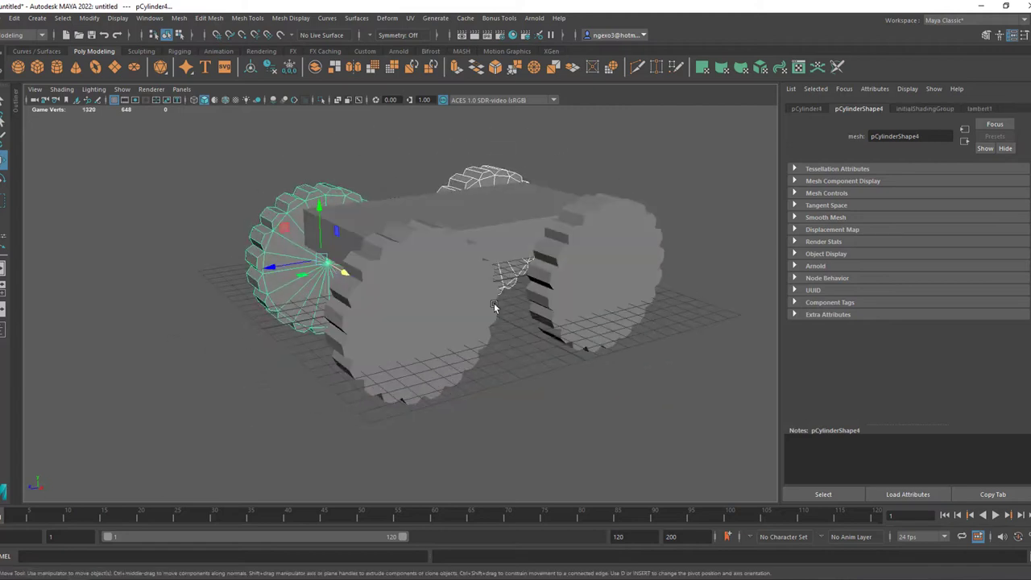
Step: Lower the box body down between the wheels
{"action": "left_click", "coordinate": [485, 216]}
{"action": "left_click_drag", "start_coordinate": [464, 175], "coordinate": [463, 213]}
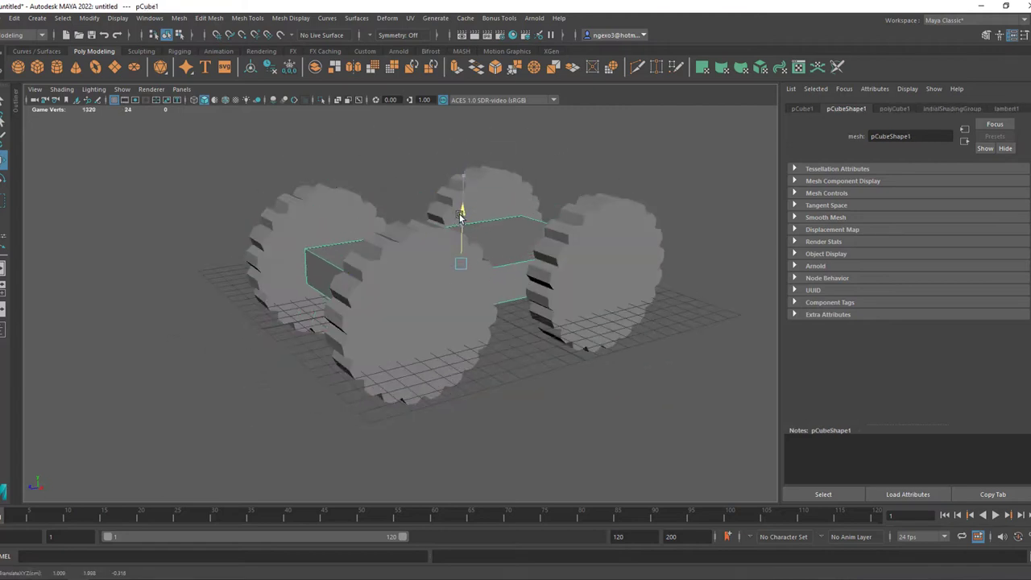
{"action": "left_click", "coordinate": [555, 309]}
{"action": "mouse_move", "coordinate": [555, 309]}
{"action": "left_mouse_down", "text": "alt"}
{"action": "mouse_move", "coordinate": [555, 281]}
{"action": "mouse_move", "coordinate": [534, 272]}
{"action": "mouse_move", "coordinate": [465, 273]}
{"action": "left_mouse_up", "text": "alt"}
Step: Check the left wheel's placement in the top view, then return to perspective
{"action": "left_click_drag", "start_coordinate": [169, 154], "coordinate": [514, 262]}
{"action": "key", "text": "space"}
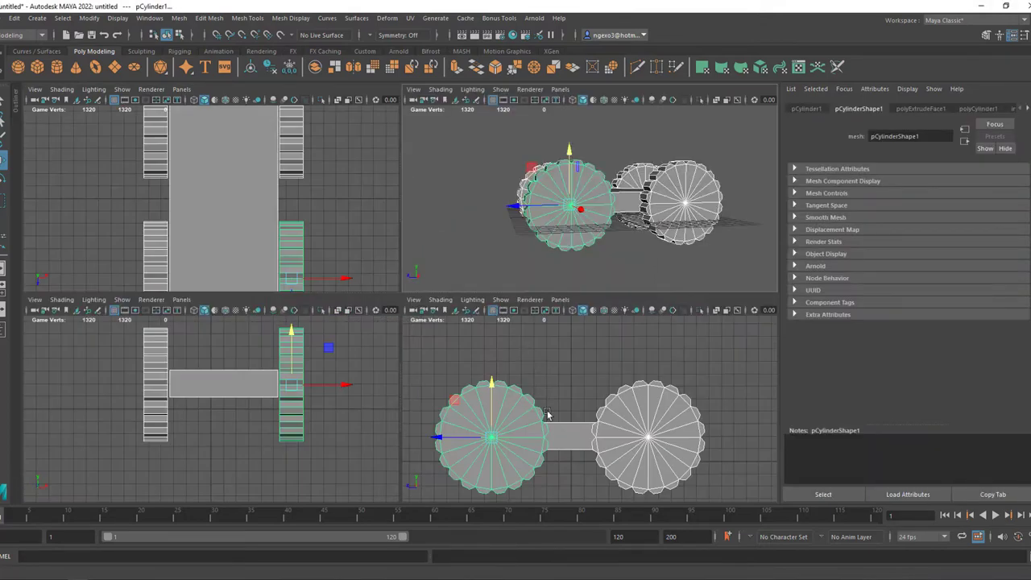
{"action": "key", "text": "space"}
{"action": "middle_click_drag", "start_coordinate": [424, 363], "coordinate": [384, 303], "text": "alt"}
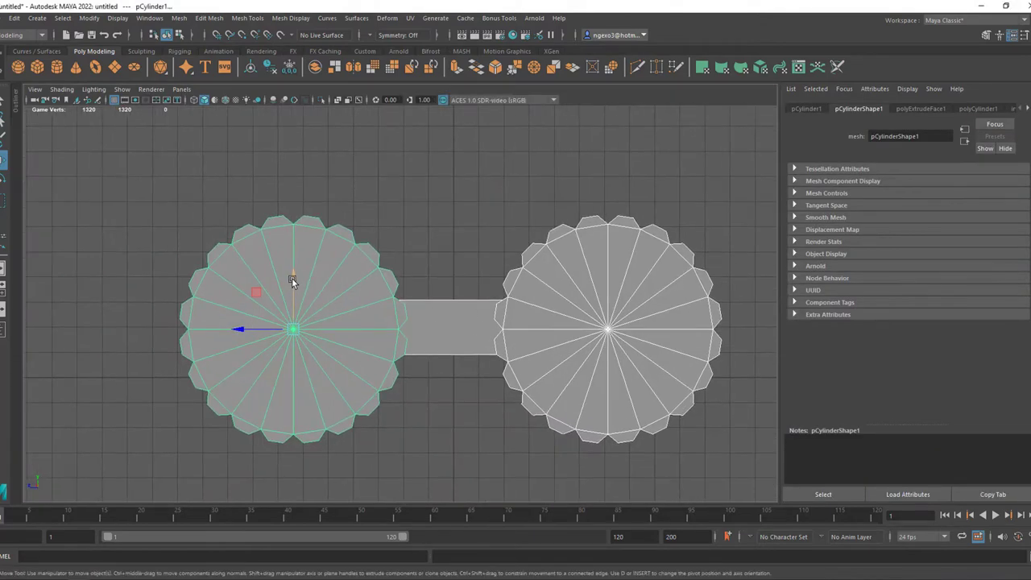
{"action": "middle_click_drag", "start_coordinate": [290, 281], "coordinate": [284, 207], "text": "alt"}
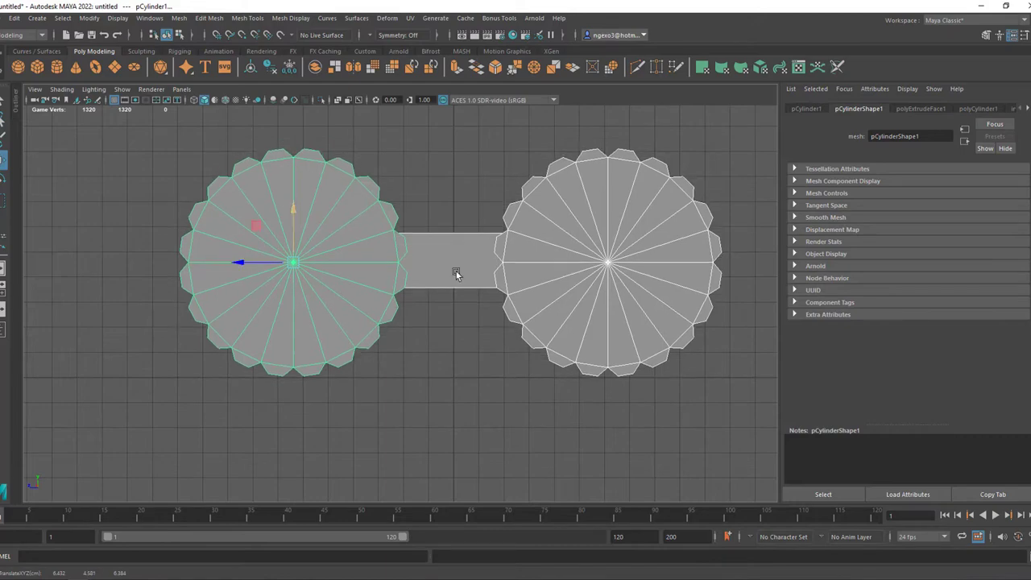
{"action": "key", "text": "space"}
{"action": "key", "text": "space"}
{"action": "left_click_drag", "start_coordinate": [483, 322], "coordinate": [564, 323], "text": "alt"}
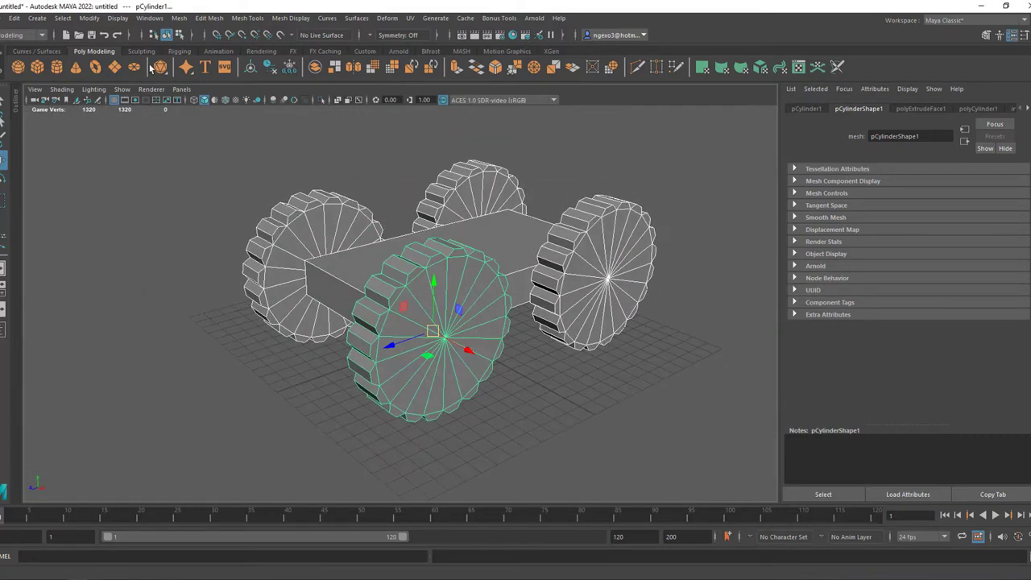
Step: Freeze the wheel's transformations and switch to smooth shading
{"action": "left_click", "coordinate": [90, 18]}
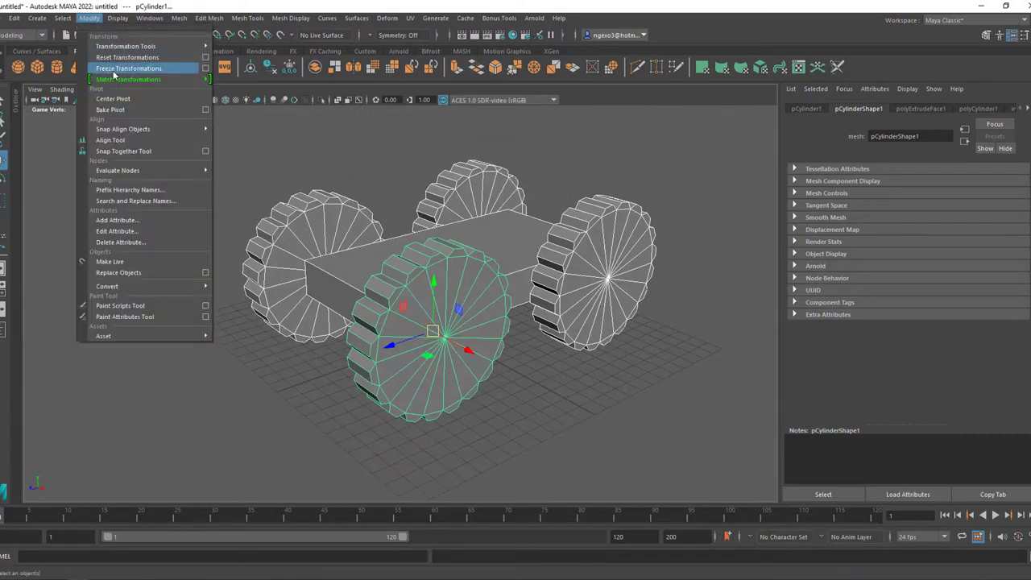
{"action": "left_click", "coordinate": [129, 68]}
{"action": "left_click", "coordinate": [435, 185]}
{"action": "key", "text": "5"}
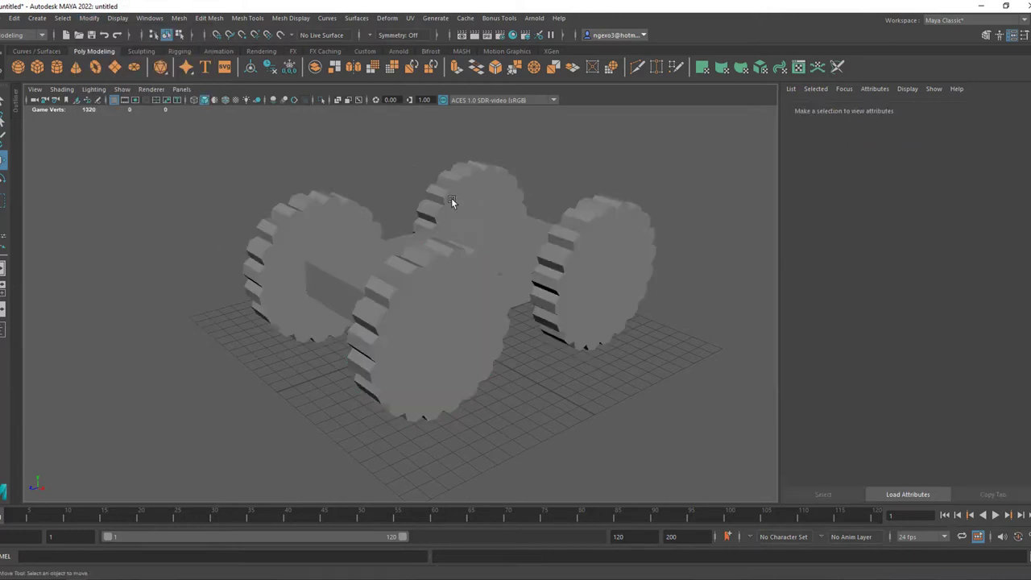
{"action": "left_click_drag", "start_coordinate": [451, 197], "coordinate": [405, 216], "text": "alt"}
Step: Parent the four gear wheels under the box body
{"action": "left_click", "coordinate": [291, 233]}
{"action": "left_click", "coordinate": [443, 190], "text": "shift"}
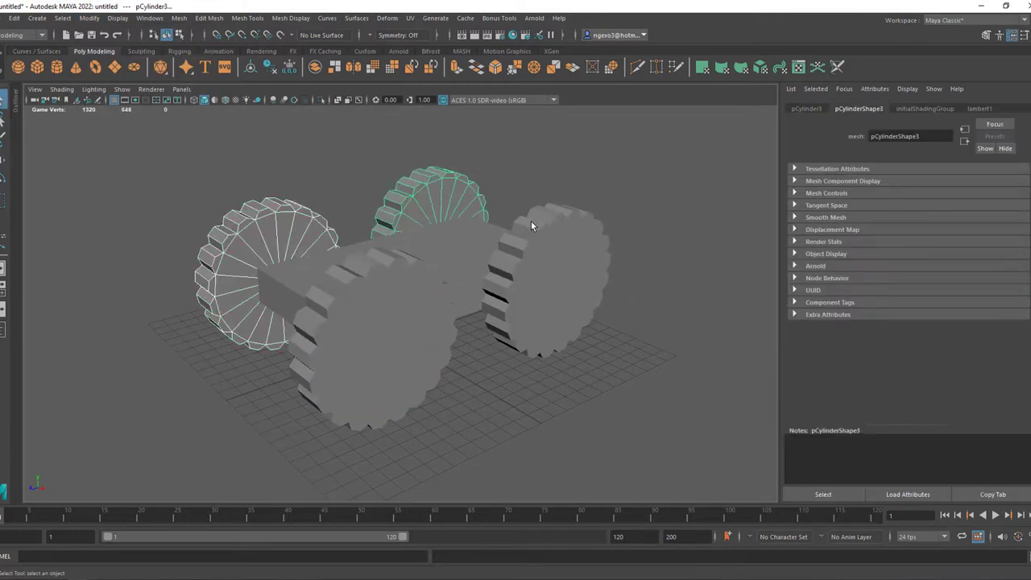
{"action": "left_click", "coordinate": [567, 235], "text": "shift"}
{"action": "left_click", "coordinate": [362, 314], "text": "shift"}
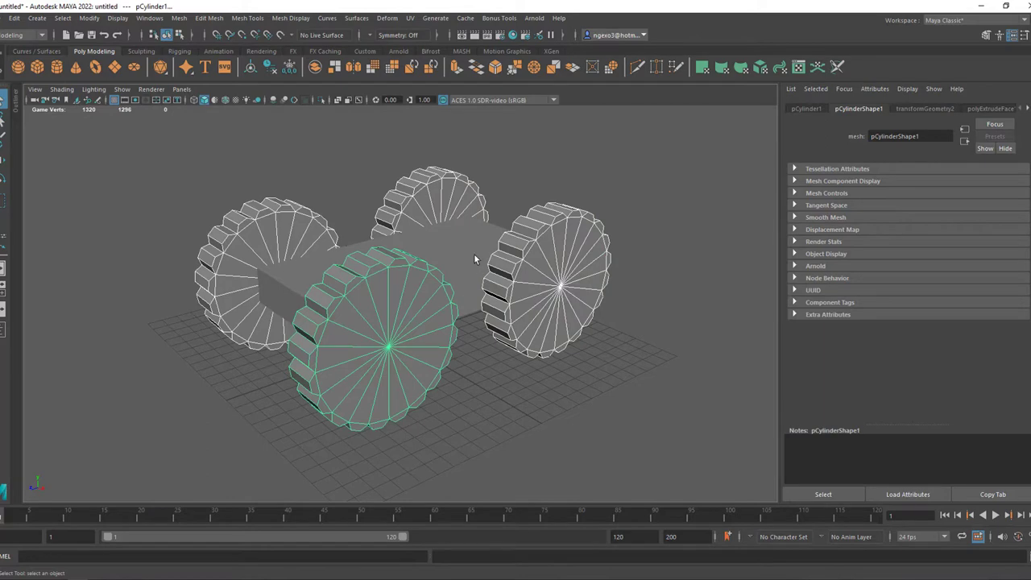
{"action": "left_click", "coordinate": [475, 256], "text": "shift"}
{"action": "key", "text": "p"}
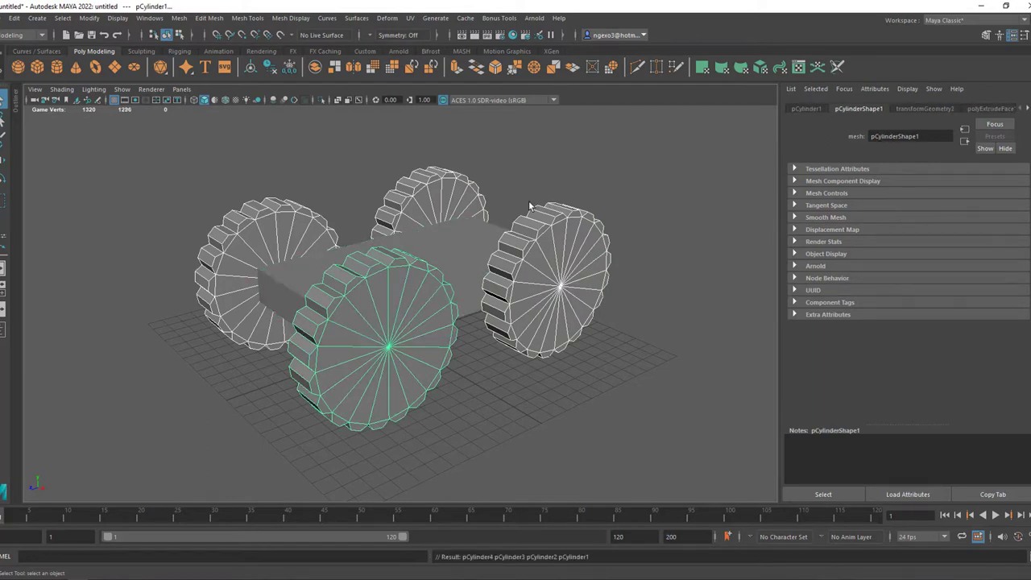
Step: Test-move and test-rotate the car with its wheels, undoing both
{"action": "left_click", "coordinate": [455, 246]}
{"action": "key", "text": "w"}
{"action": "left_click_drag", "start_coordinate": [414, 276], "coordinate": [264, 299]}
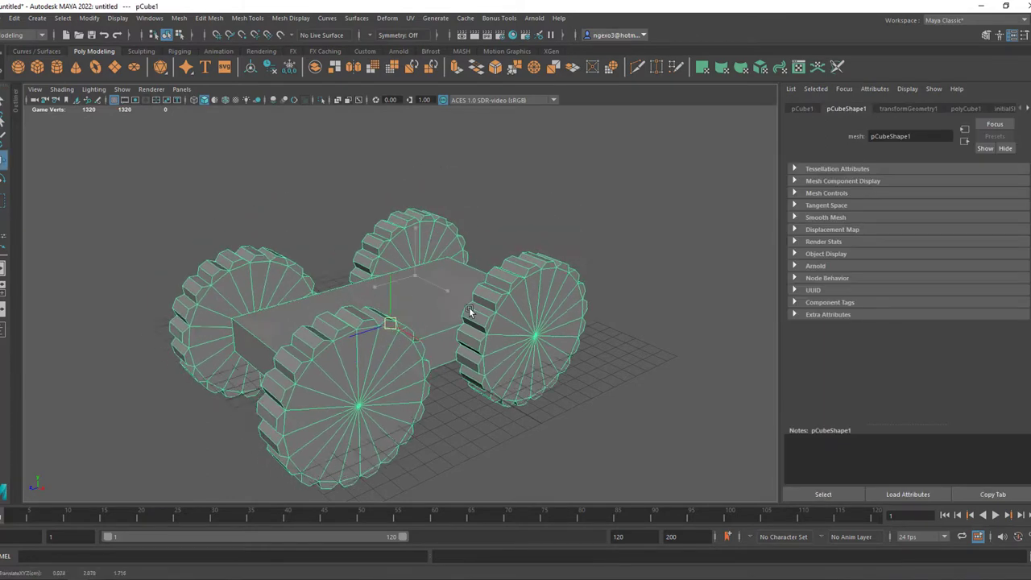
{"action": "key", "text": "ctrl+z"}
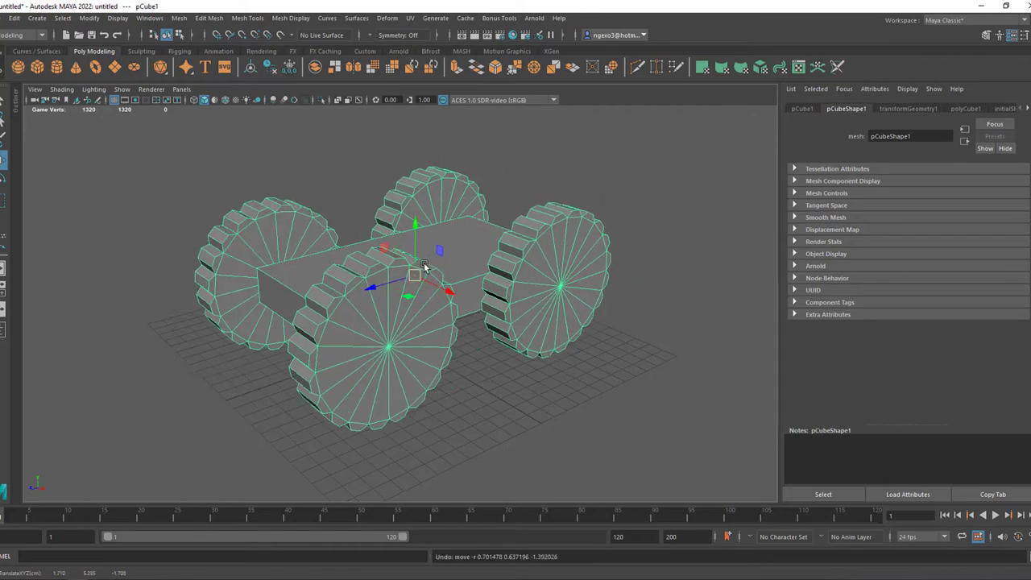
{"action": "key", "text": "e"}
{"action": "left_click_drag", "start_coordinate": [415, 270], "coordinate": [402, 244]}
{"action": "key", "text": "ctrl+z"}
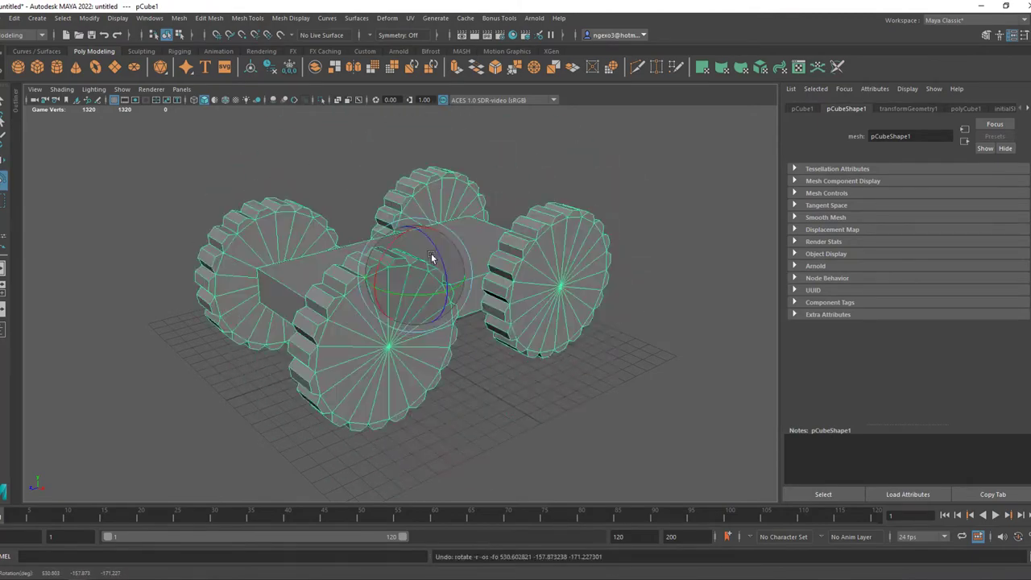
{"action": "key", "text": "q"}
Step: Inspect wheels pCylinder1–4 transform attributes, then select pCube1 with its wheels
{"action": "left_click", "coordinate": [592, 250]}
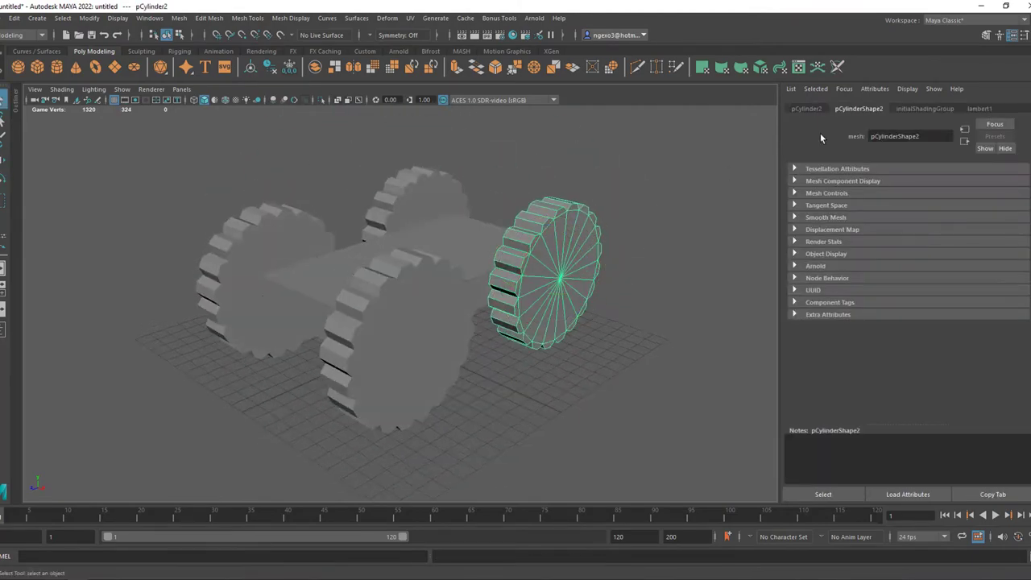
{"action": "left_click", "coordinate": [810, 108]}
{"action": "left_click", "coordinate": [415, 213]}
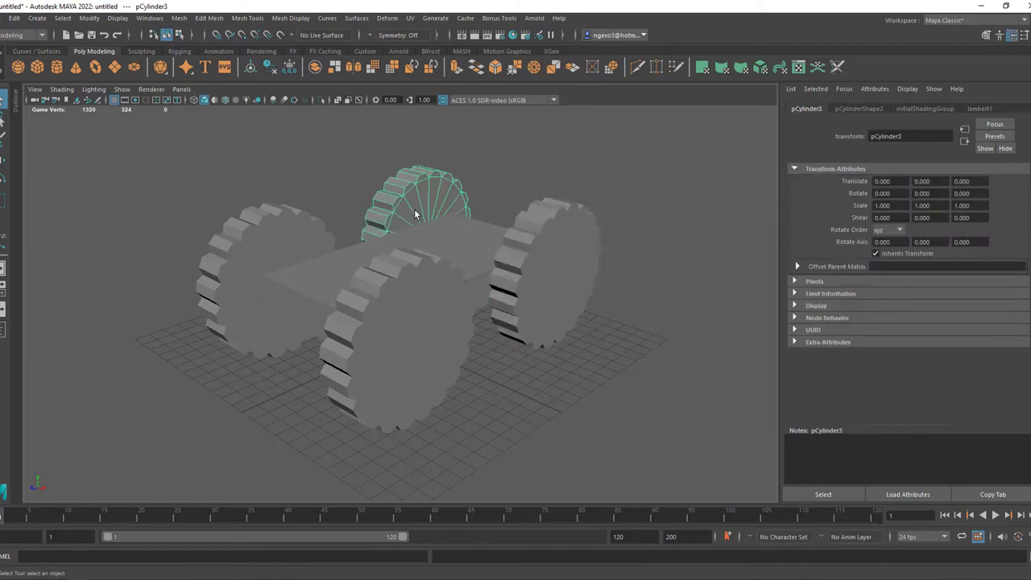
{"action": "left_click", "coordinate": [407, 339]}
{"action": "left_click", "coordinate": [266, 247]}
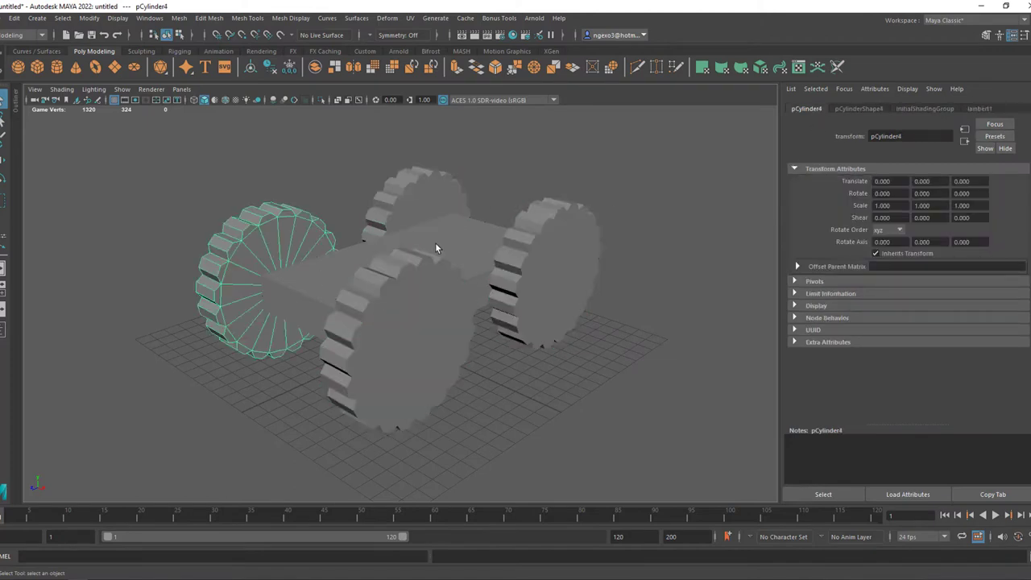
{"action": "key", "text": "ctrl+shift+a"}
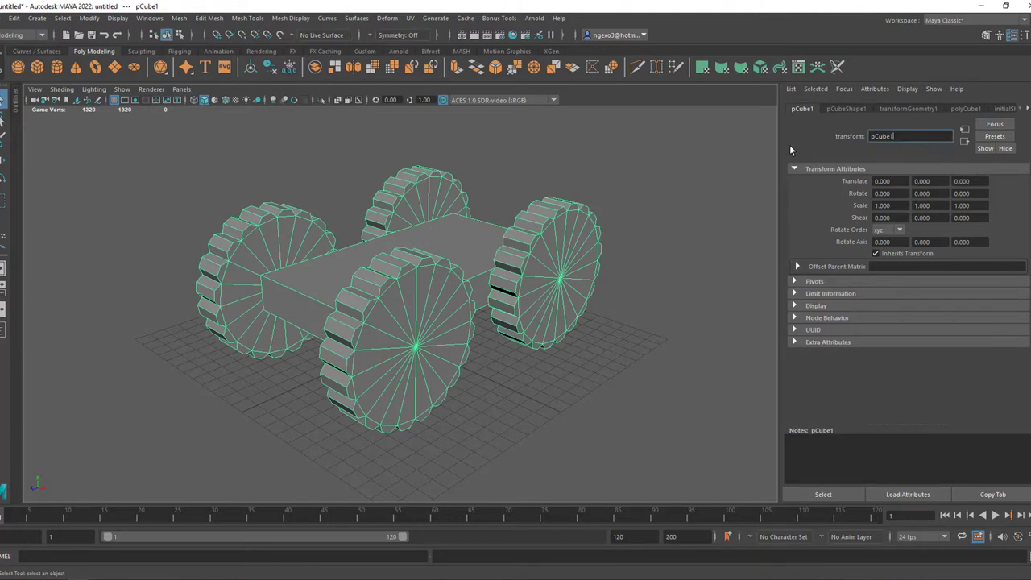
Step: Slide the car along Z and undo, returning it to Translate Z 0
{"action": "key", "text": "w"}
{"action": "mouse_move", "coordinate": [466, 274]}
{"action": "left_mouse_down"}
{"action": "mouse_move", "coordinate": [326, 305]}
{"action": "mouse_move", "coordinate": [957, 176]}
{"action": "left_mouse_up"}
{"action": "key", "text": "ctrl+z"}
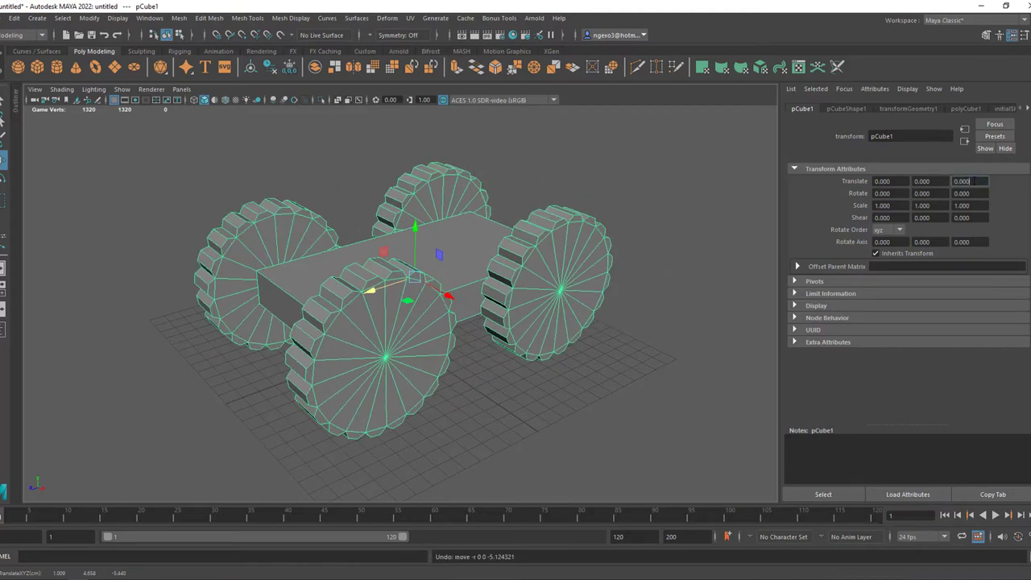
Step: Start an expression from pCube1's Translate Z and select its attribute name
{"action": "right_click", "coordinate": [977, 182]}
{"action": "left_click", "coordinate": [979, 190]}
{"action": "mouse_move", "coordinate": [794, 239]}
{"action": "left_mouse_down"}
{"action": "mouse_move", "coordinate": [777, 230]}
{"action": "mouse_move", "coordinate": [716, 114]}
{"action": "left_mouse_up"}
{"action": "left_click_drag", "start_coordinate": [752, 244], "coordinate": [674, 248]}
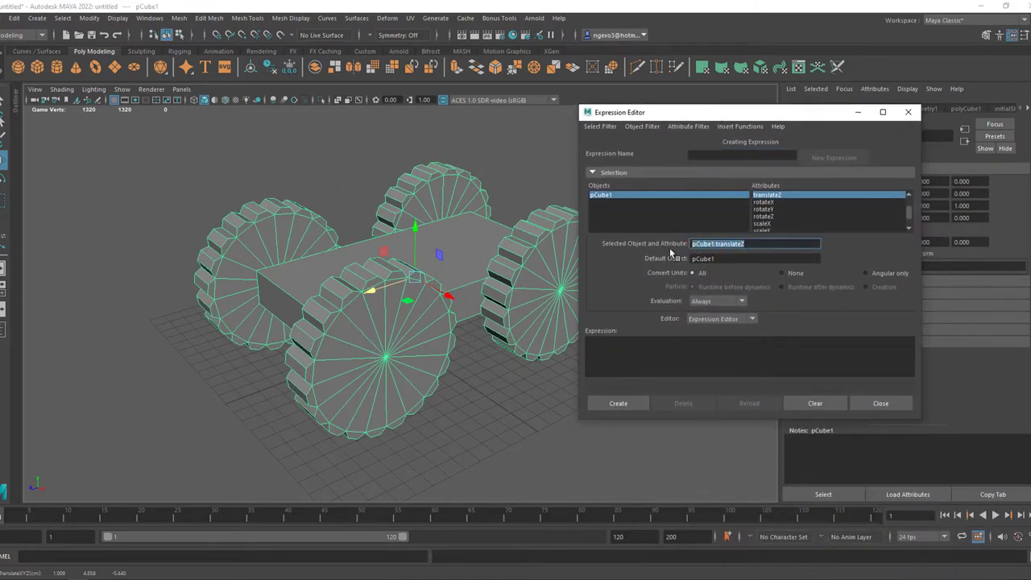
{"action": "left_click", "coordinate": [880, 404]}
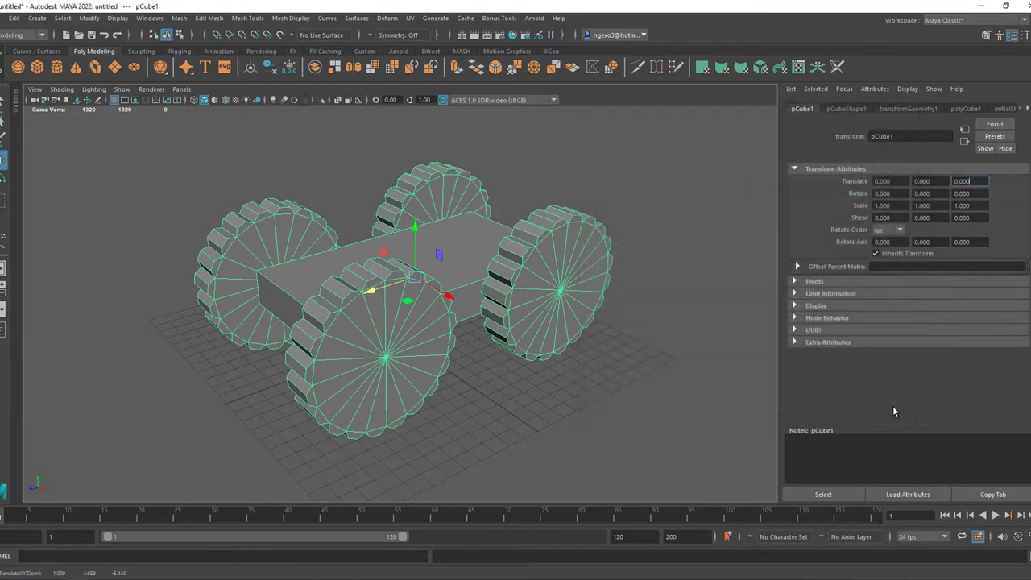
Step: Test-spin the right wheel pCylinder2 around X, then undo it back to 0
{"action": "left_click", "coordinate": [582, 271]}
{"action": "key", "text": "e"}
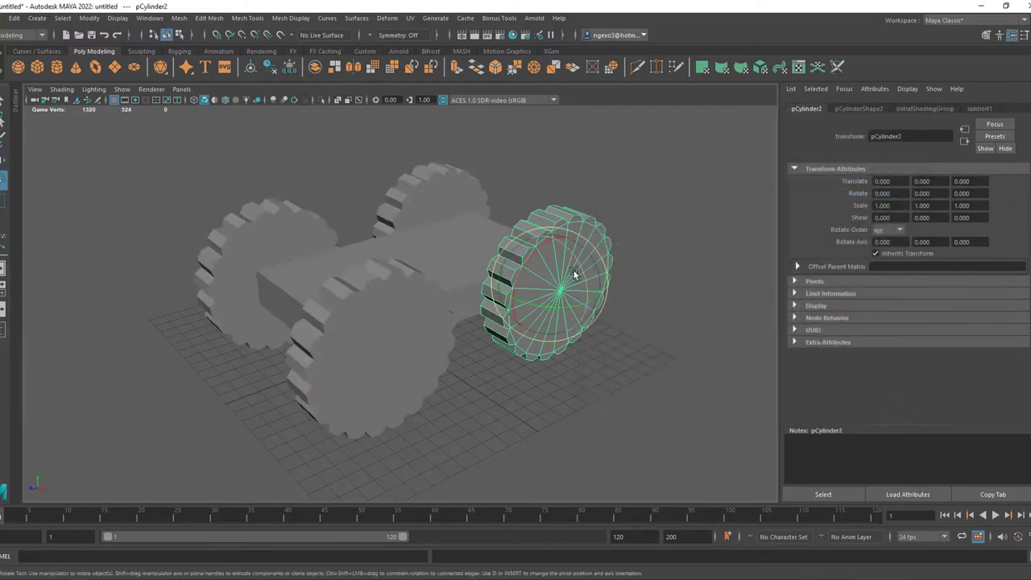
{"action": "mouse_move", "coordinate": [533, 252]}
{"action": "left_mouse_down"}
{"action": "mouse_move", "coordinate": [515, 274]}
{"action": "mouse_move", "coordinate": [522, 260]}
{"action": "left_mouse_up"}
{"action": "key", "text": "ctrl+z"}
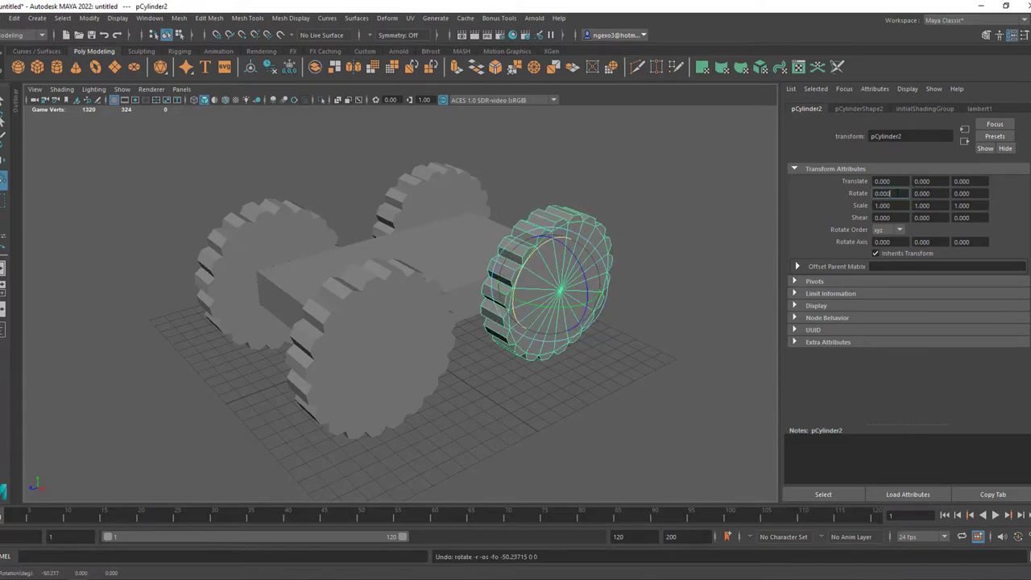
Step: Create expression1: pCylinder2.rotateX = pCube1.translateZ
{"action": "right_click", "coordinate": [896, 193]}
{"action": "left_click", "coordinate": [906, 199]}
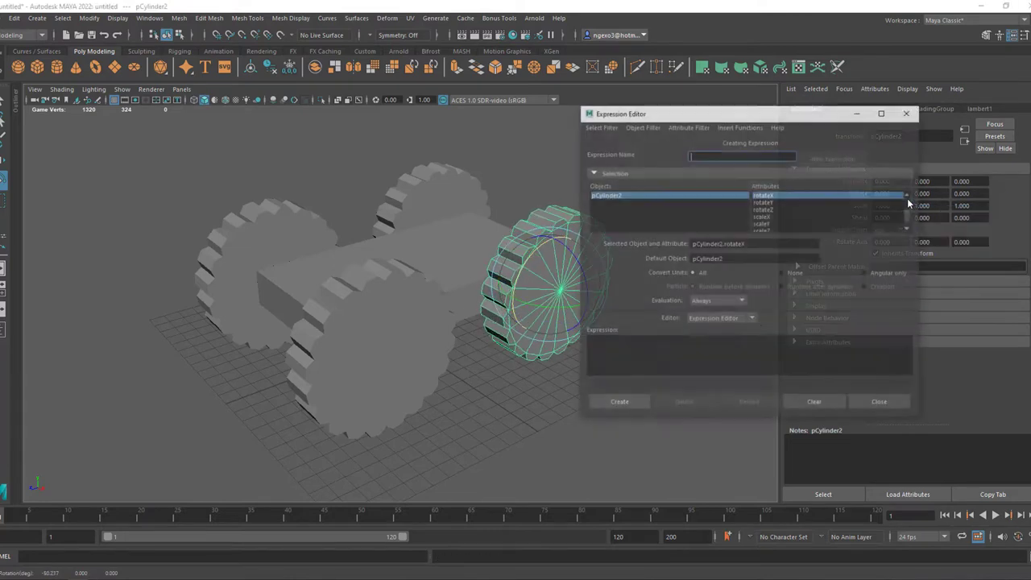
{"action": "left_click", "coordinate": [728, 351]}
{"action": "type", "text": "pCube1.translateZ"}
{"action": "left_click_drag", "start_coordinate": [745, 243], "coordinate": [701, 243]}
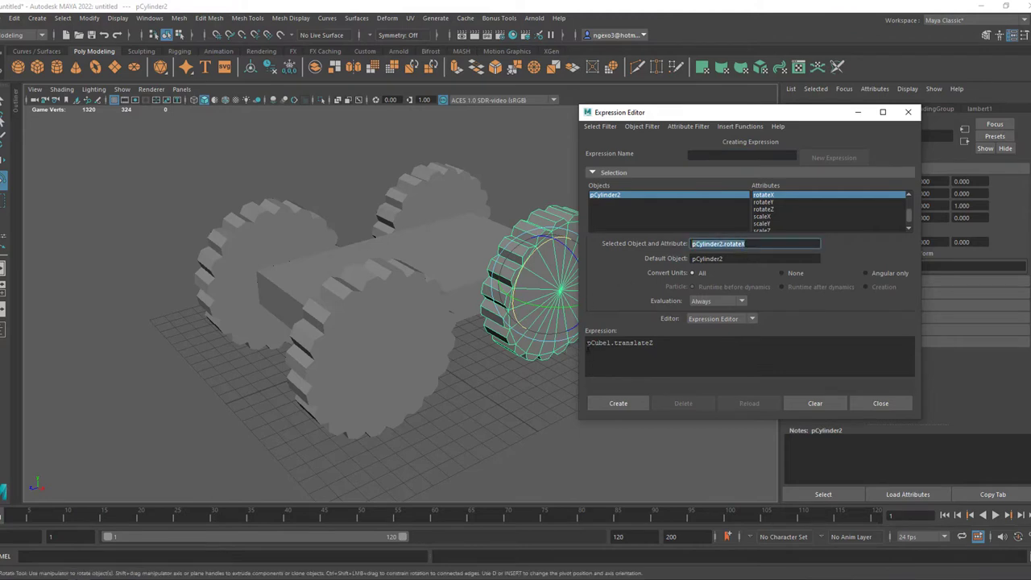
{"action": "key", "text": "ctrl+c"}
{"action": "key", "text": "ctrl+v"}
{"action": "type", "text": "="}
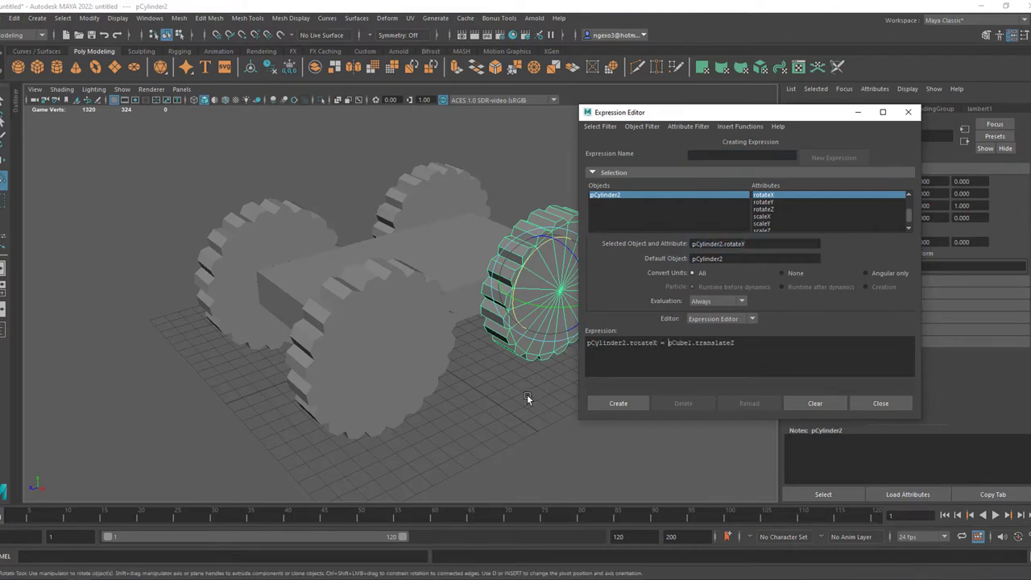
{"action": "left_click", "coordinate": [611, 405]}
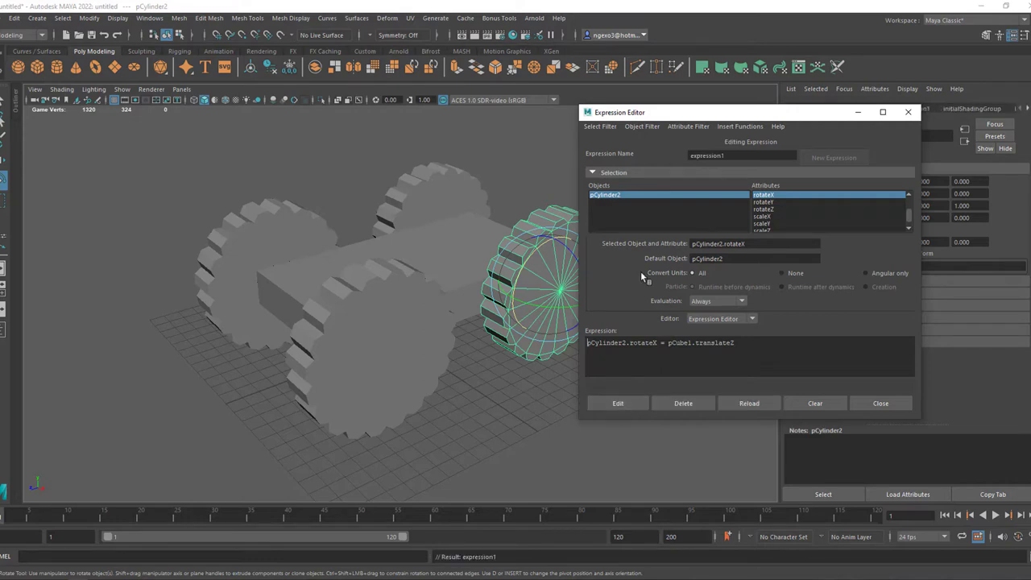
{"action": "left_click_drag", "start_coordinate": [709, 118], "coordinate": [808, 120]}
Step: Slide the car toward the viewer to test the wheel, then undo
{"action": "left_click", "coordinate": [455, 246]}
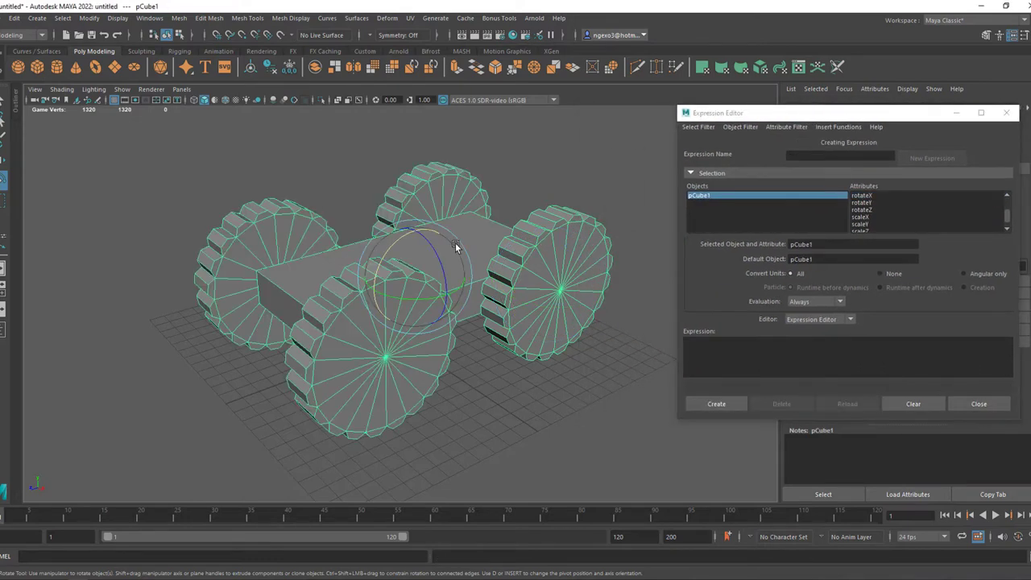
{"action": "key", "text": "w"}
{"action": "left_click_drag", "start_coordinate": [390, 290], "coordinate": [239, 313]}
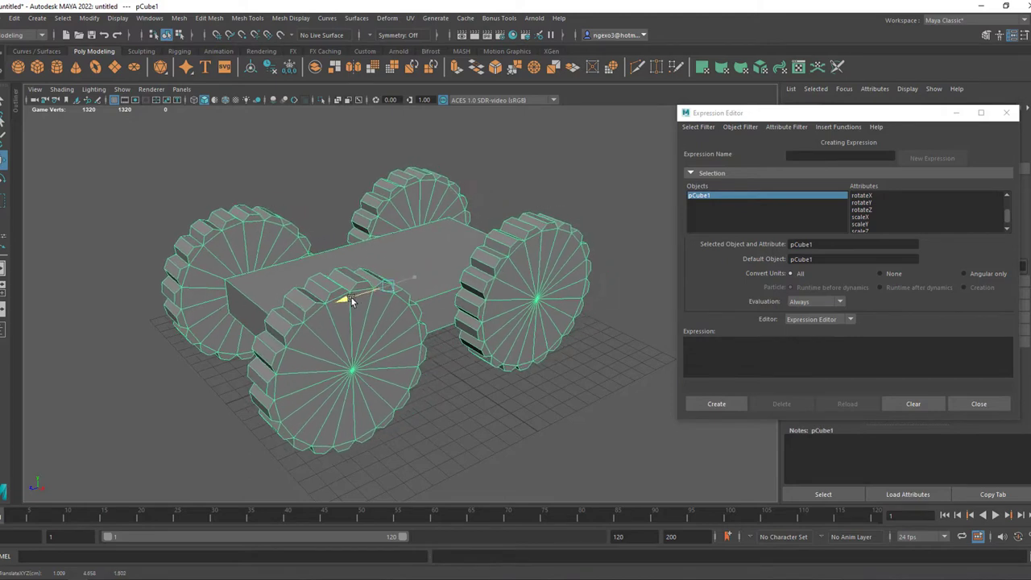
{"action": "key", "text": "ctrl+z"}
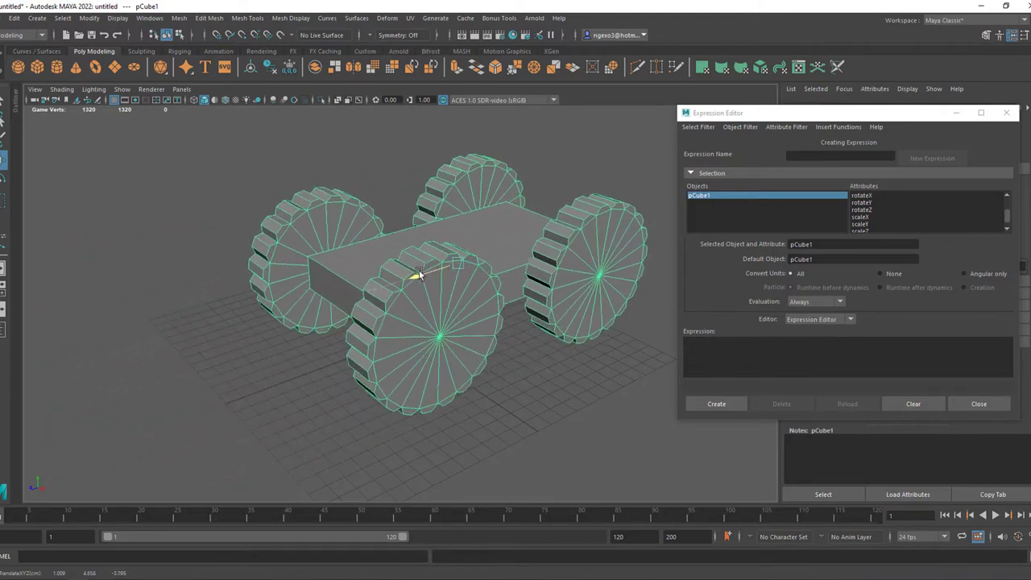
Step: Reapply pCylinder2's expression1 and retest by sliding the car forward
{"action": "left_click", "coordinate": [577, 248]}
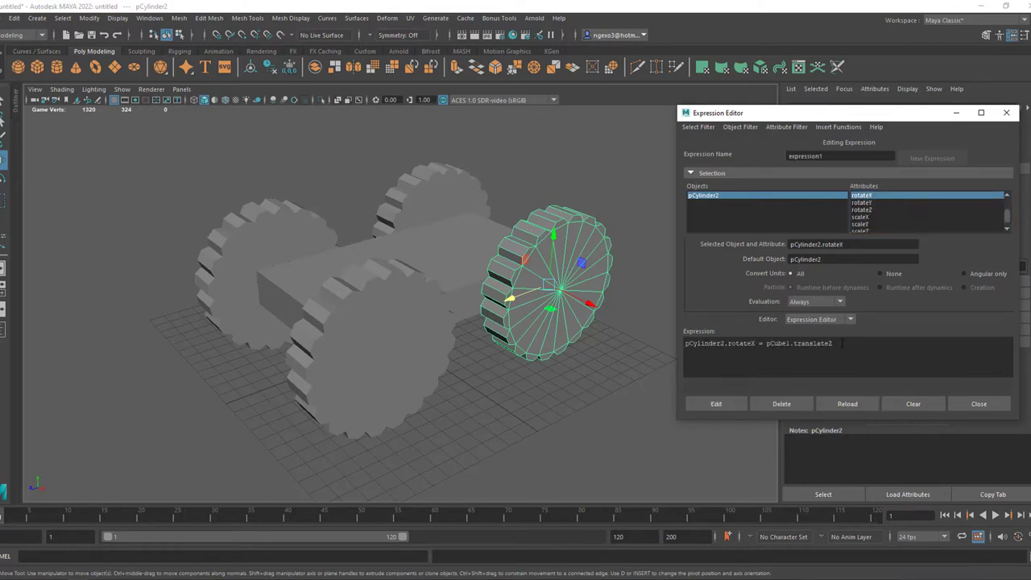
{"action": "left_click", "coordinate": [728, 400]}
{"action": "left_click", "coordinate": [445, 242]}
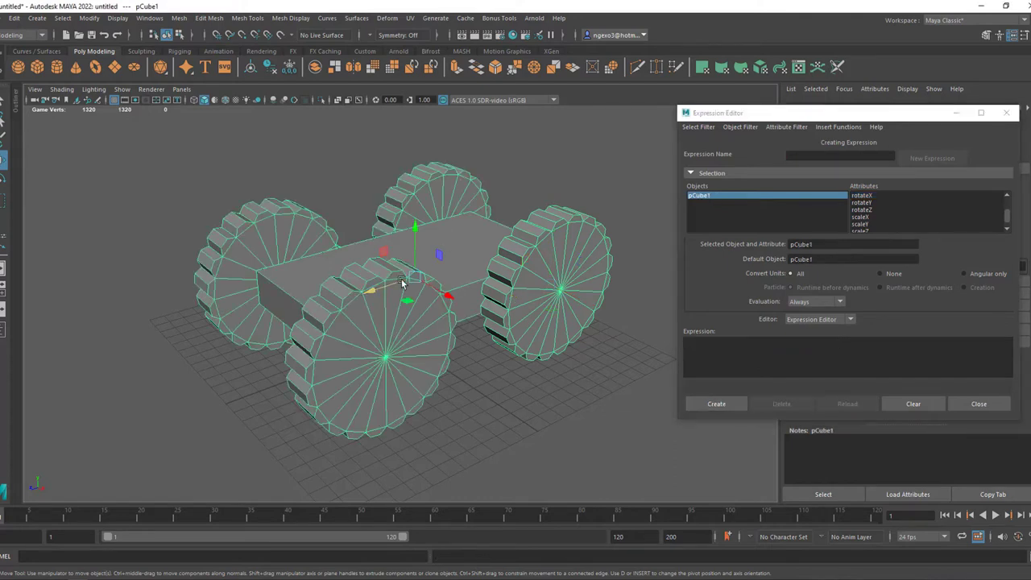
{"action": "left_click_drag", "start_coordinate": [374, 292], "coordinate": [302, 320]}
{"action": "key", "text": "ctrl+z"}
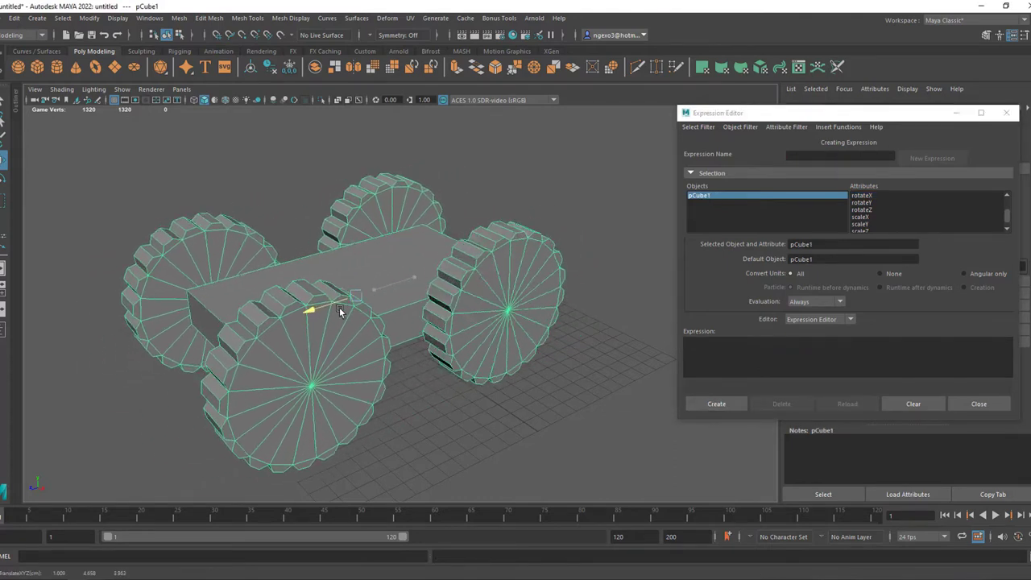
{"action": "left_click", "coordinate": [864, 203]}
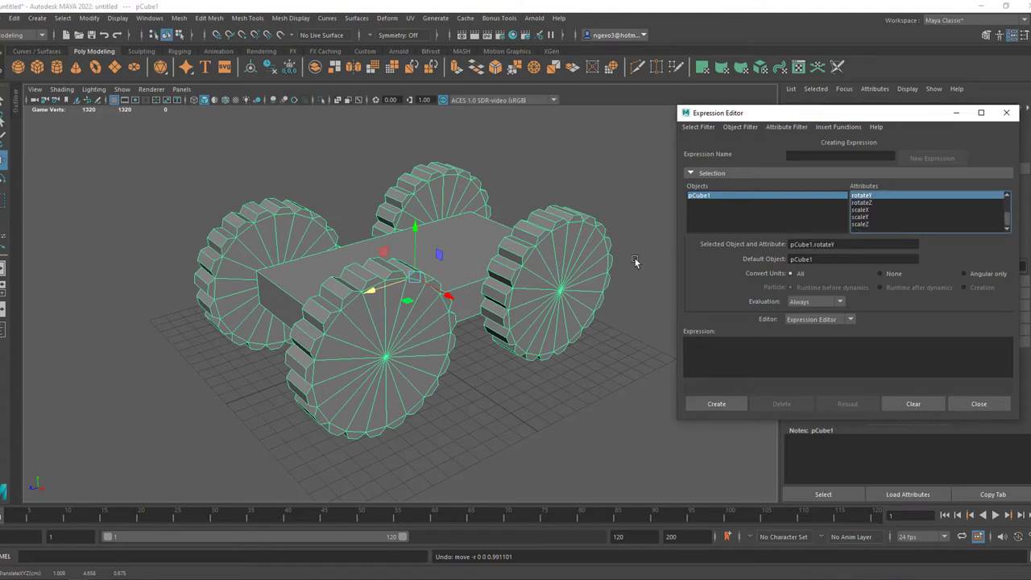
Step: Edit the multiplier in pCylinder2's rotateX expression and test by moving the car
{"action": "left_click", "coordinate": [561, 290]}
{"action": "left_click", "coordinate": [882, 195]}
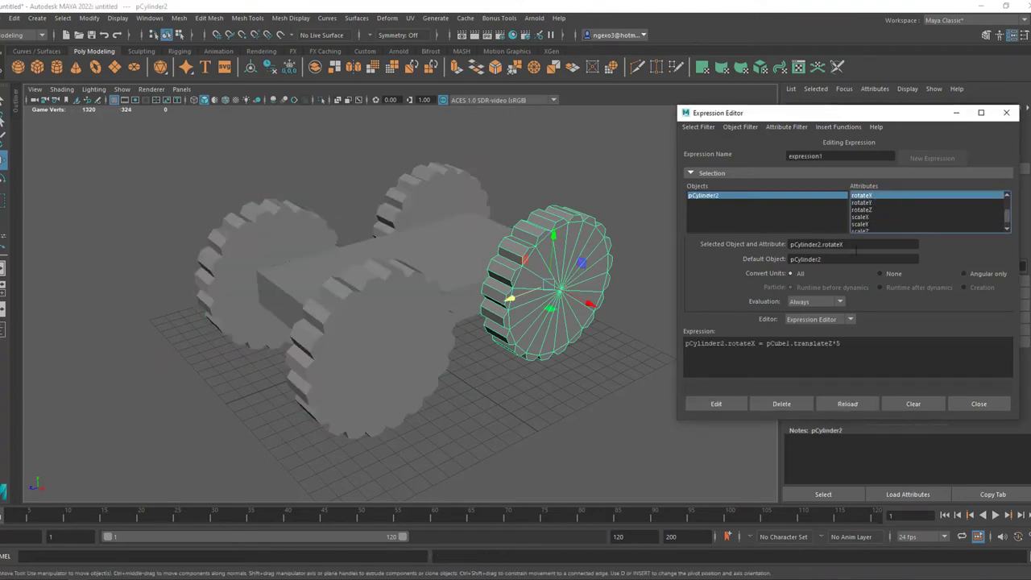
{"action": "type", "text": "5"}
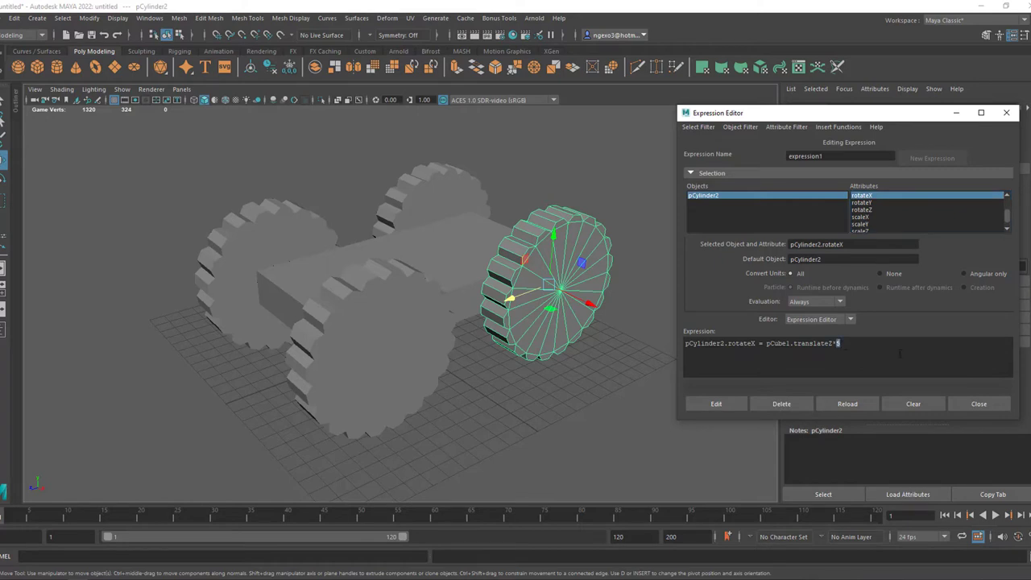
{"action": "type", "text": "10"}
{"action": "left_click", "coordinate": [728, 401]}
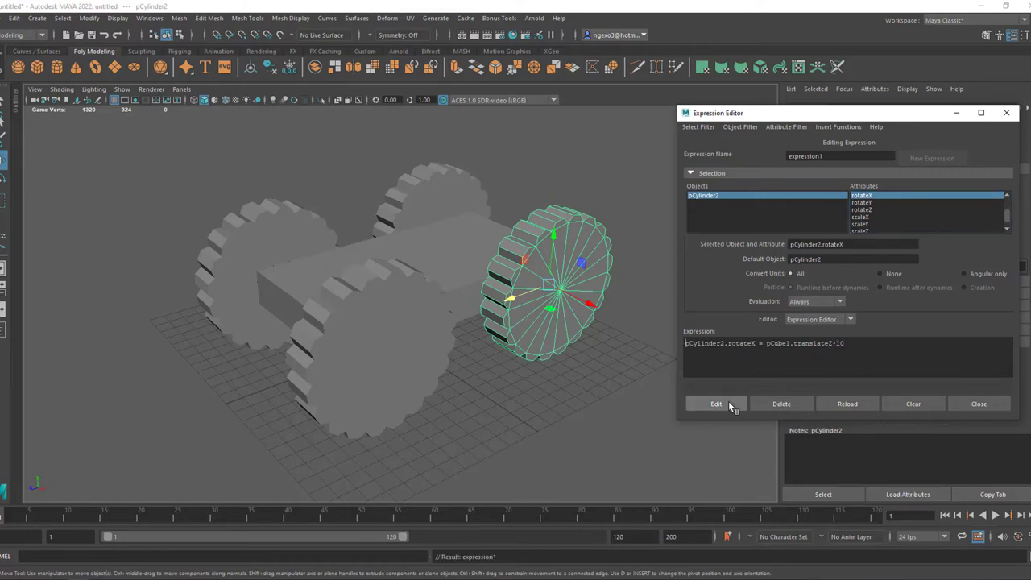
{"action": "left_click", "coordinate": [449, 243]}
{"action": "mouse_move", "coordinate": [392, 292]}
{"action": "left_mouse_down"}
{"action": "mouse_move", "coordinate": [268, 318]}
{"action": "mouse_move", "coordinate": [388, 287]}
{"action": "left_mouse_up"}
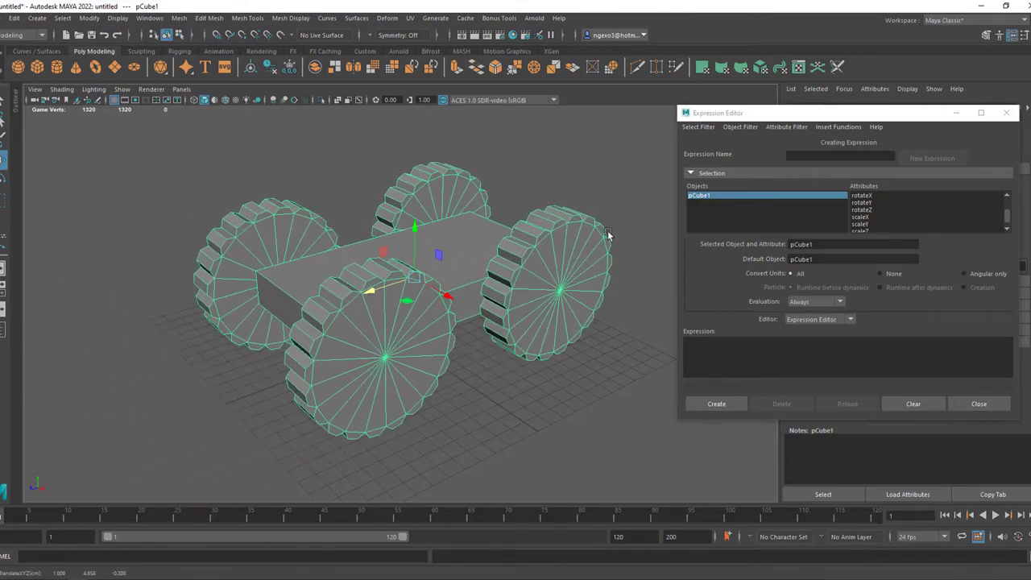
Step: Slide pCube1 back and forth along Z to check the *11 spin, then select the expression text
{"action": "left_click", "coordinate": [592, 259]}
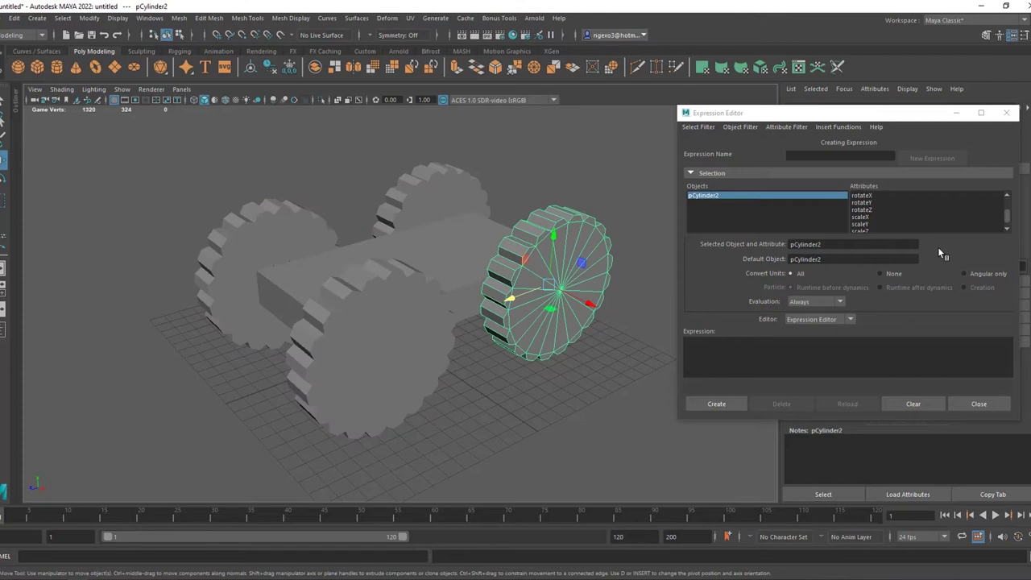
{"action": "left_click", "coordinate": [862, 195]}
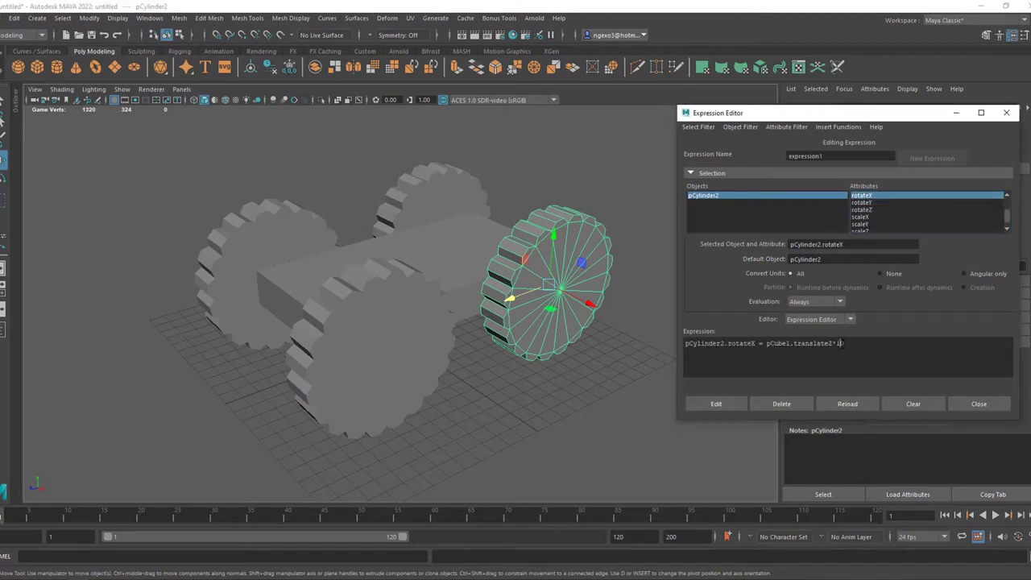
{"action": "left_click", "coordinate": [723, 402]}
{"action": "left_click", "coordinate": [453, 261]}
{"action": "left_click_drag", "start_coordinate": [379, 291], "coordinate": [396, 285]}
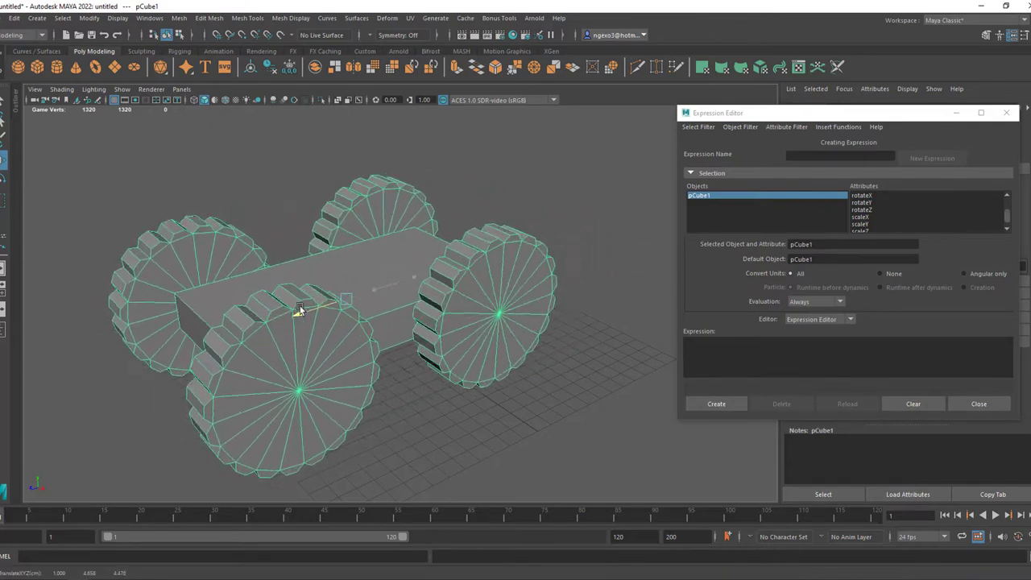
{"action": "left_click_drag", "start_coordinate": [396, 284], "coordinate": [378, 290]}
{"action": "left_click", "coordinate": [557, 304]}
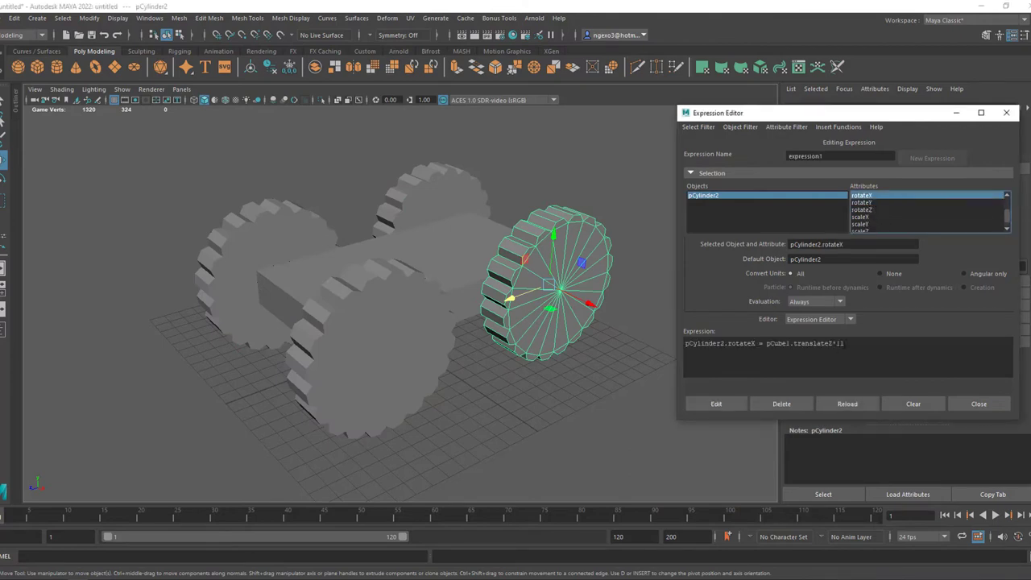
{"action": "left_click_drag", "start_coordinate": [844, 343], "coordinate": [695, 344]}
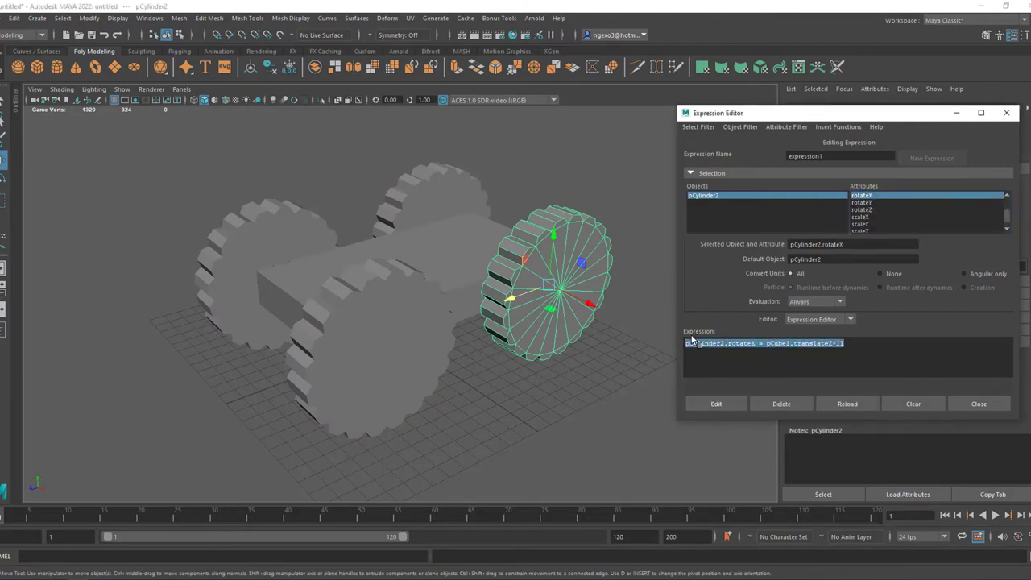
Step: Paste the translateZ*11 expression onto wheels pCylinder1 and pCylinder3
{"action": "left_click", "coordinate": [319, 370]}
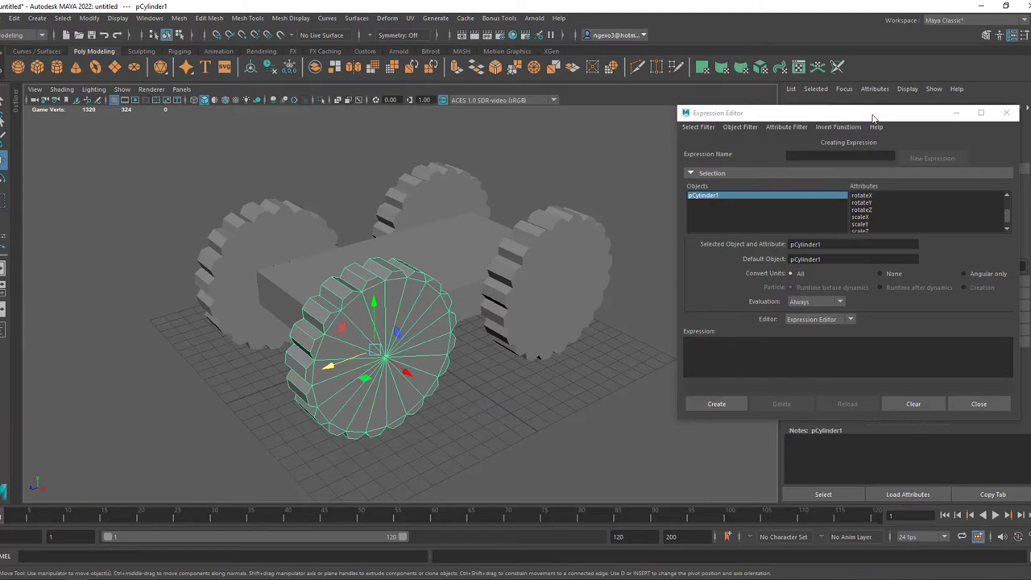
{"action": "left_click_drag", "start_coordinate": [873, 117], "coordinate": [842, 117]}
{"action": "type", "text": "pCylinder2.rotateX = pCube1.translateZ*11"}
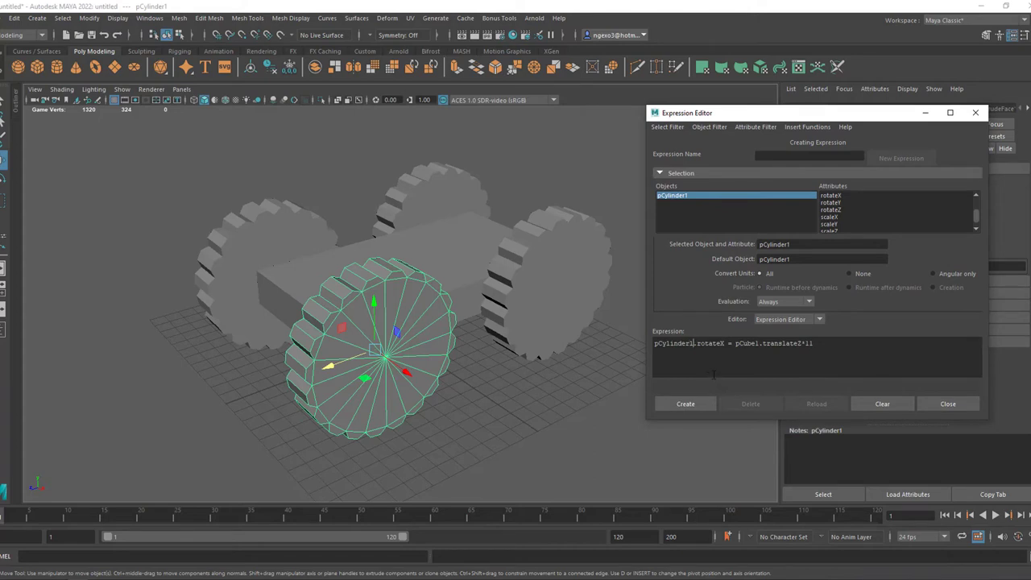
{"action": "left_click", "coordinate": [695, 407]}
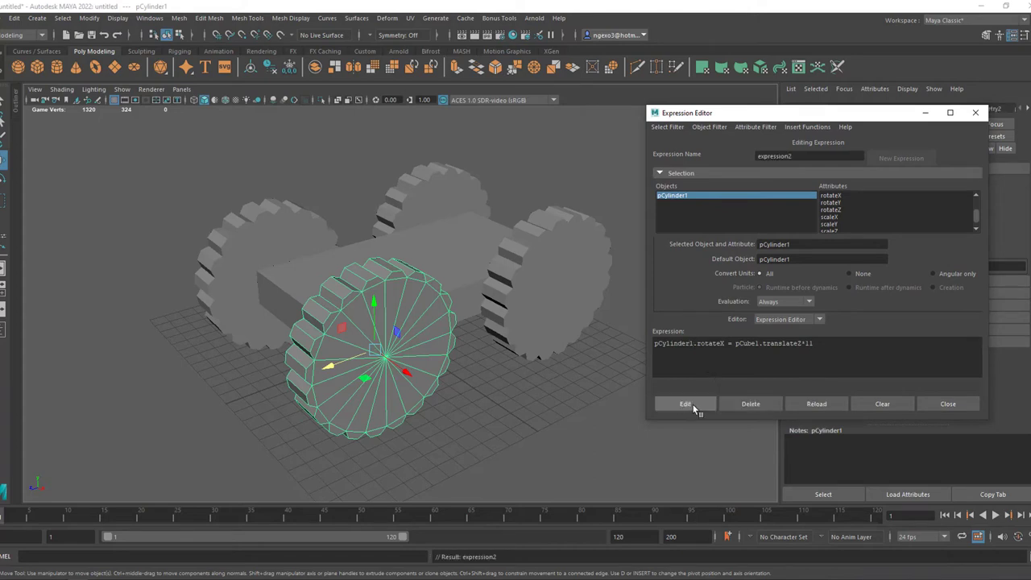
{"action": "left_click", "coordinate": [434, 211]}
{"action": "left_click", "coordinate": [761, 357]}
{"action": "type", "text": "pCylinder2.rotateX = pCube1.translateZ*11"}
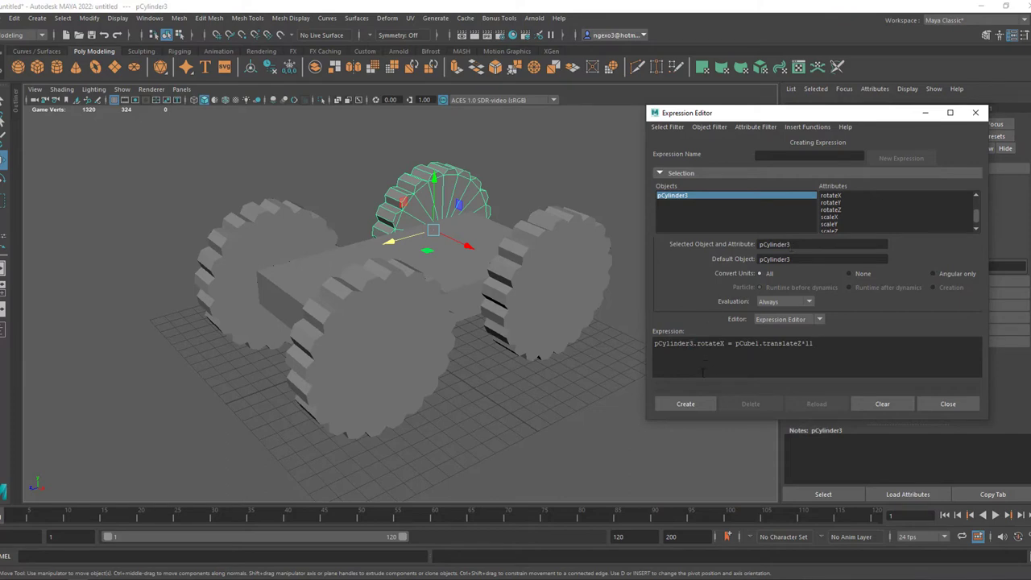
{"action": "left_click", "coordinate": [693, 404]}
Step: Create pCylinder4's matching expression, then slide pCube1 along Z to test all wheels
{"action": "left_click", "coordinate": [269, 246]}
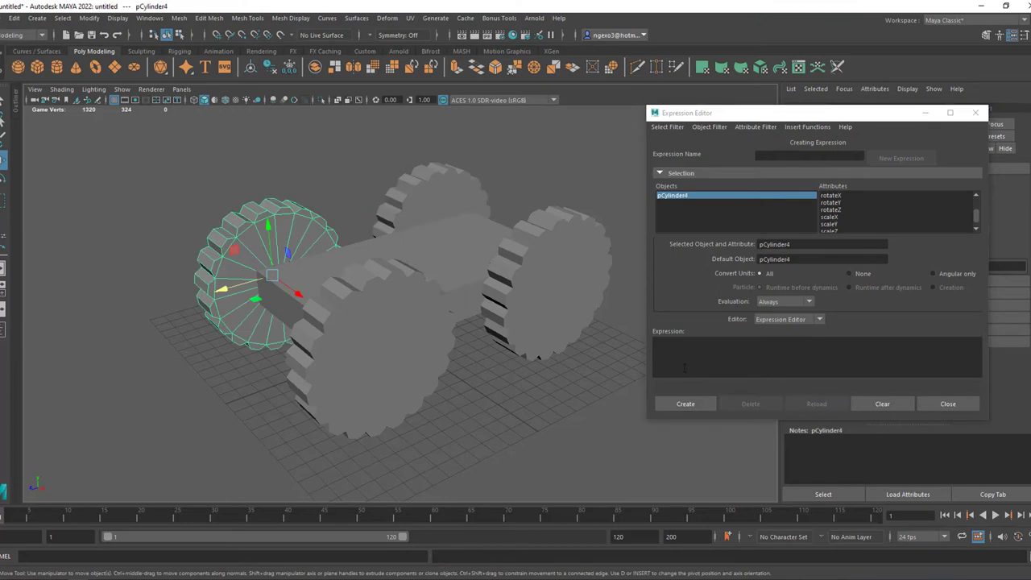
{"action": "left_click", "coordinate": [691, 357]}
{"action": "type", "text": "pCylinder2.rotateX = pCube1.translateZ*11"}
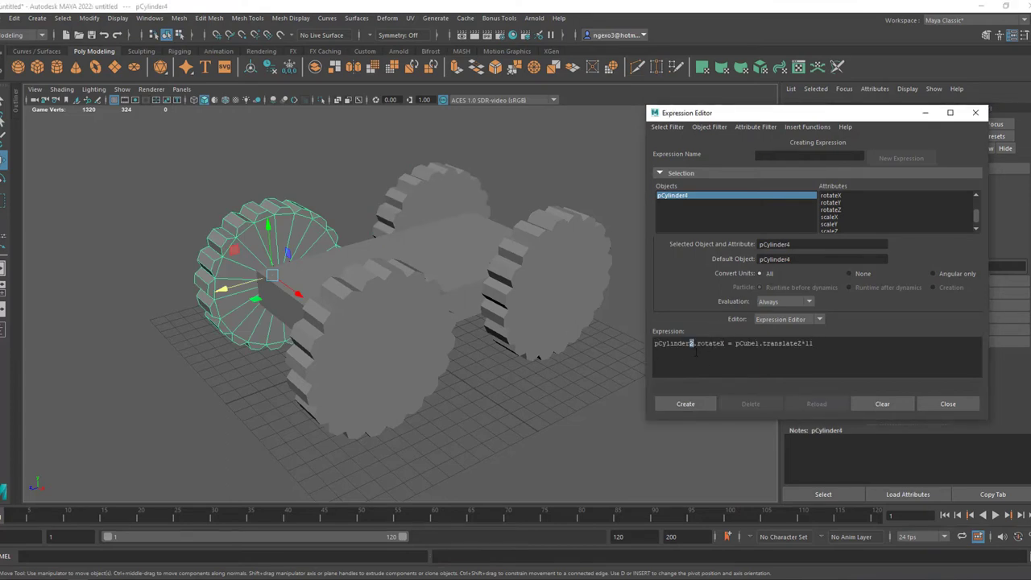
{"action": "type", "text": "4"}
{"action": "left_click", "coordinate": [693, 404]}
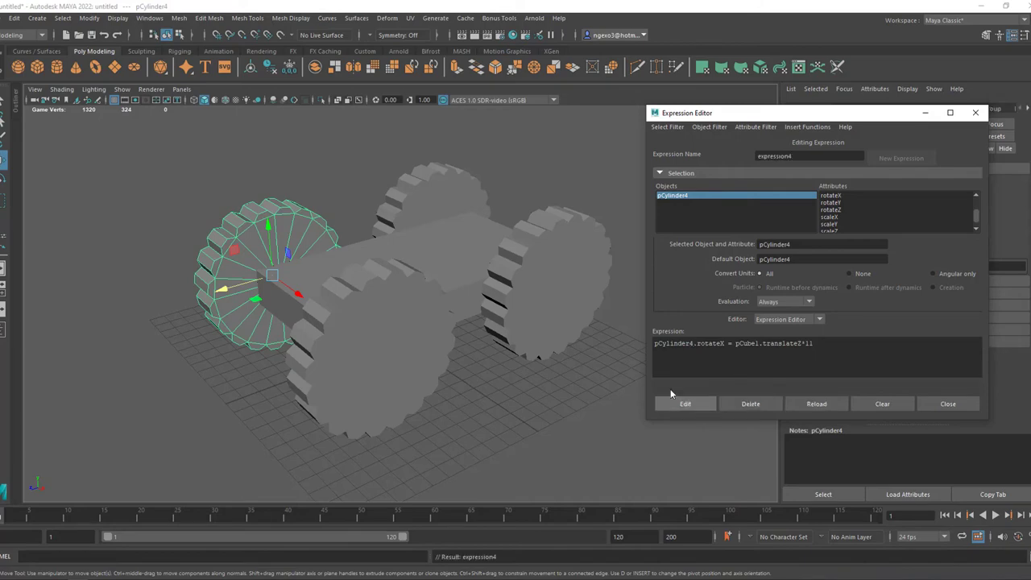
{"action": "left_click", "coordinate": [426, 249]}
{"action": "mouse_move", "coordinate": [374, 292]}
{"action": "left_mouse_down"}
{"action": "mouse_move", "coordinate": [255, 328]}
{"action": "mouse_move", "coordinate": [391, 284]}
{"action": "left_mouse_up"}
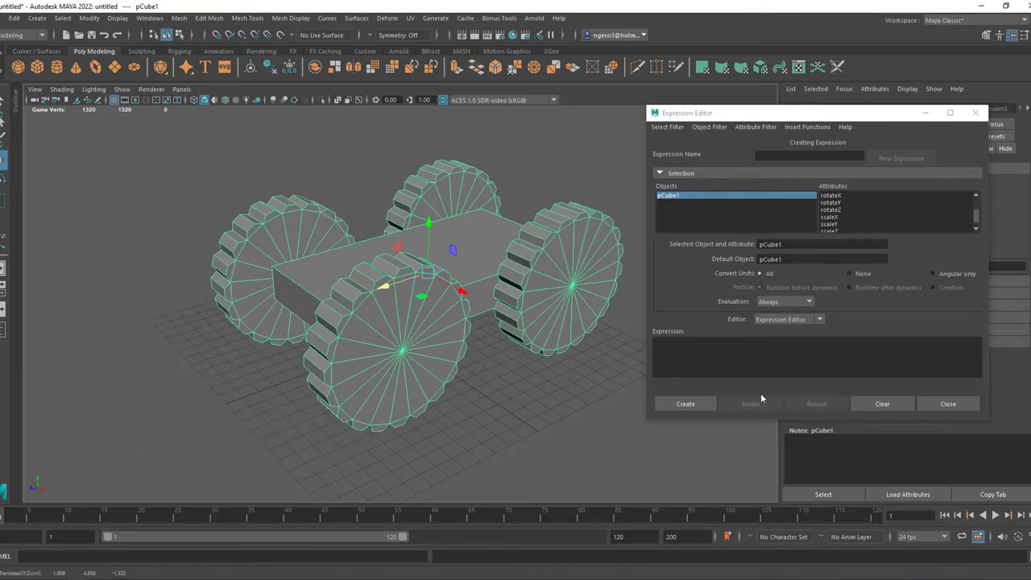
Step: Close the Expression Editor and orbit around the car to inspect its wheels
{"action": "left_click", "coordinate": [949, 409]}
{"action": "left_click", "coordinate": [543, 404]}
{"action": "middle_click_drag", "start_coordinate": [484, 318], "coordinate": [553, 260], "text": "alt"}
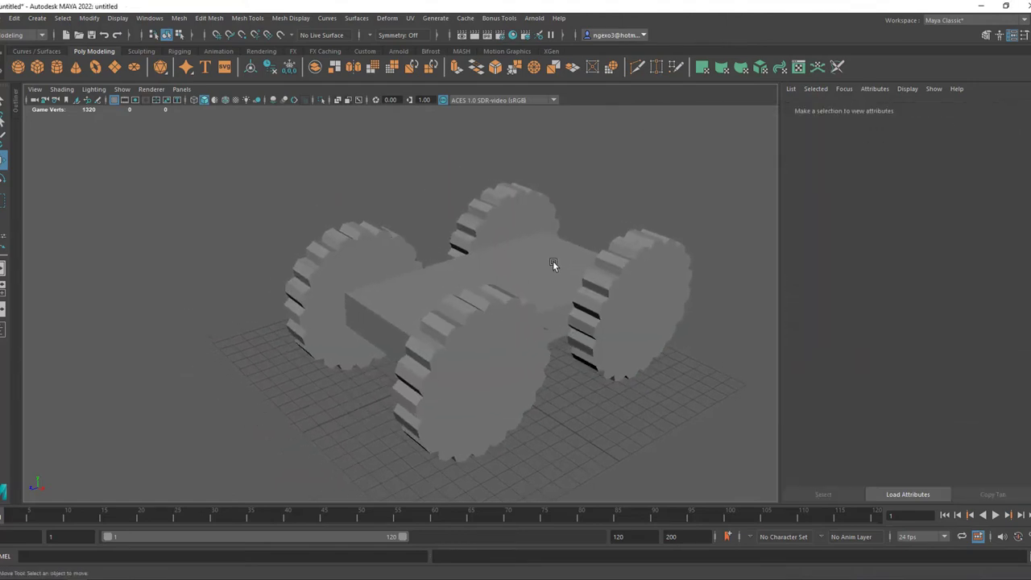
{"action": "left_click", "coordinate": [552, 260]}
{"action": "left_click_drag", "start_coordinate": [550, 346], "coordinate": [524, 340], "text": "alt"}
{"action": "key", "text": "ctrl+space"}
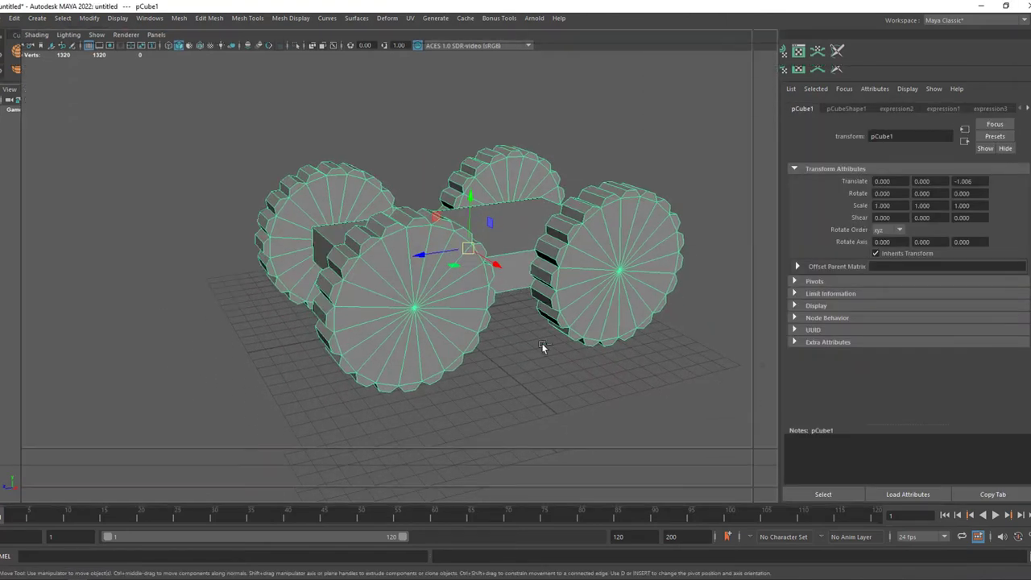
{"action": "middle_click_drag", "start_coordinate": [647, 336], "coordinate": [507, 318], "text": "alt"}
{"action": "mouse_move", "coordinate": [467, 295]}
{"action": "left_mouse_down", "text": "alt"}
{"action": "mouse_move", "coordinate": [247, 322]}
{"action": "mouse_move", "coordinate": [362, 304]}
{"action": "mouse_move", "coordinate": [516, 302]}
{"action": "mouse_move", "coordinate": [727, 269]}
{"action": "mouse_move", "coordinate": [545, 305]}
{"action": "mouse_move", "coordinate": [414, 313]}
{"action": "mouse_move", "coordinate": [483, 361]}
{"action": "mouse_move", "coordinate": [542, 341]}
{"action": "mouse_move", "coordinate": [498, 376]}
{"action": "left_mouse_up", "text": "alt"}
{"action": "mouse_move", "coordinate": [566, 299]}
{"action": "left_mouse_down", "text": "alt"}
{"action": "mouse_move", "coordinate": [258, 249]}
{"action": "mouse_move", "coordinate": [426, 292]}
{"action": "mouse_move", "coordinate": [707, 327]}
{"action": "mouse_move", "coordinate": [626, 311]}
{"action": "left_mouse_up", "text": "alt"}
{"action": "right_click_drag", "start_coordinate": [626, 312], "coordinate": [537, 290], "text": "alt"}
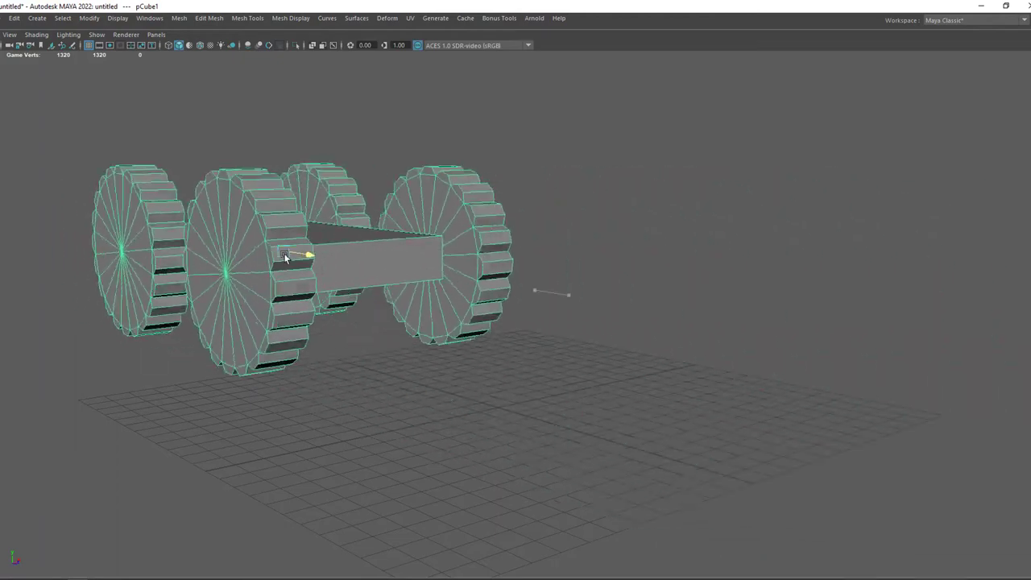
{"action": "mouse_move", "coordinate": [536, 290]}
{"action": "left_mouse_down", "text": "alt"}
{"action": "mouse_move", "coordinate": [547, 339]}
{"action": "mouse_move", "coordinate": [419, 372]}
{"action": "mouse_move", "coordinate": [265, 435]}
{"action": "left_mouse_up", "text": "alt"}
{"action": "key", "text": "ctrl+space"}
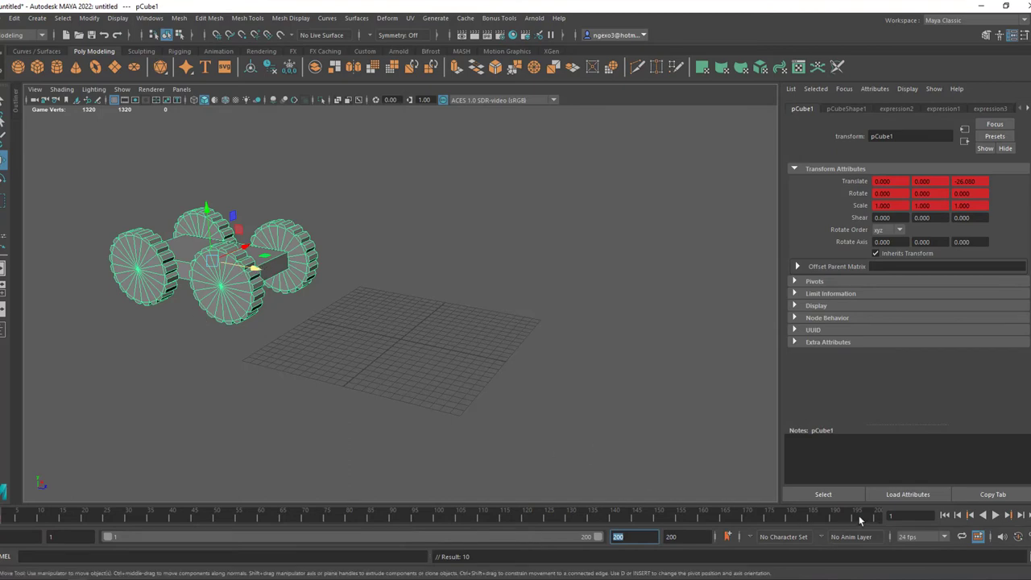
Step: Move the car body to Translate Z 23.194 at frame 200, then maximize the viewport
{"action": "left_click_drag", "start_coordinate": [250, 275], "coordinate": [691, 367]}
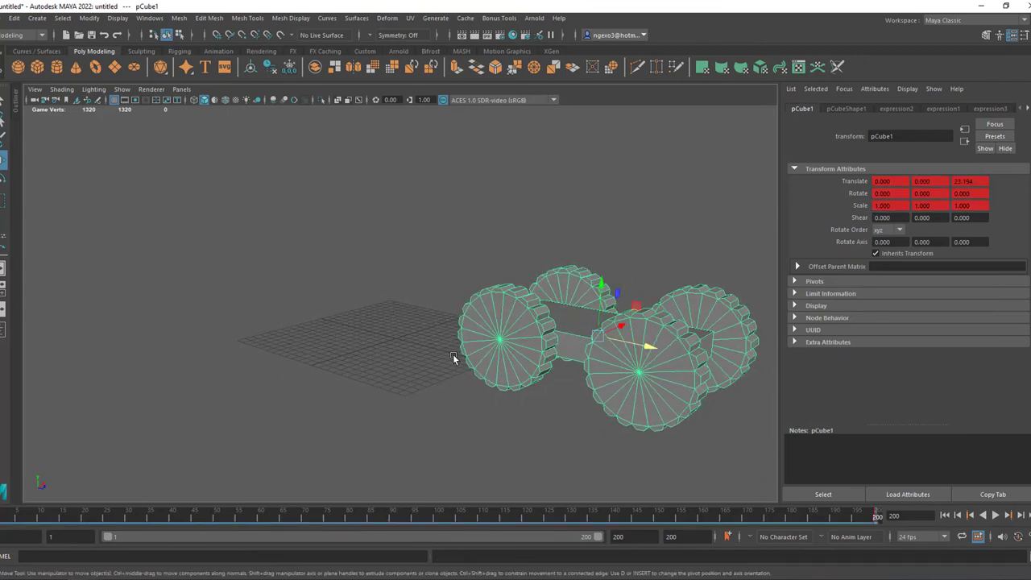
{"action": "key", "text": "ctrl+space"}
{"action": "left_click", "coordinate": [350, 357]}
{"action": "scroll", "coordinate": [516, 385], "scroll_direction": "up", "scroll_amount": 5}
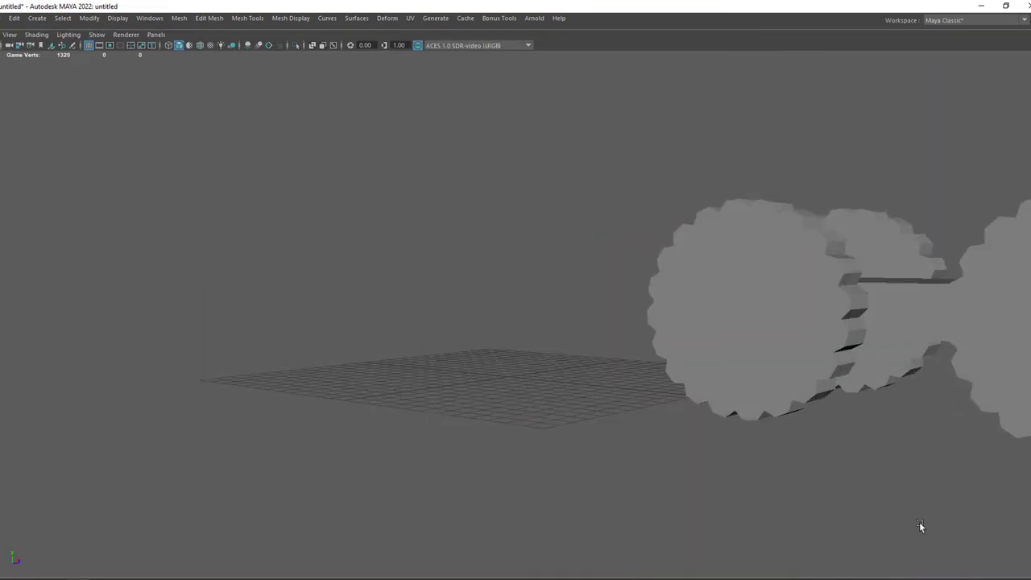
{"action": "left_click_drag", "start_coordinate": [644, 372], "coordinate": [604, 386], "text": "alt"}
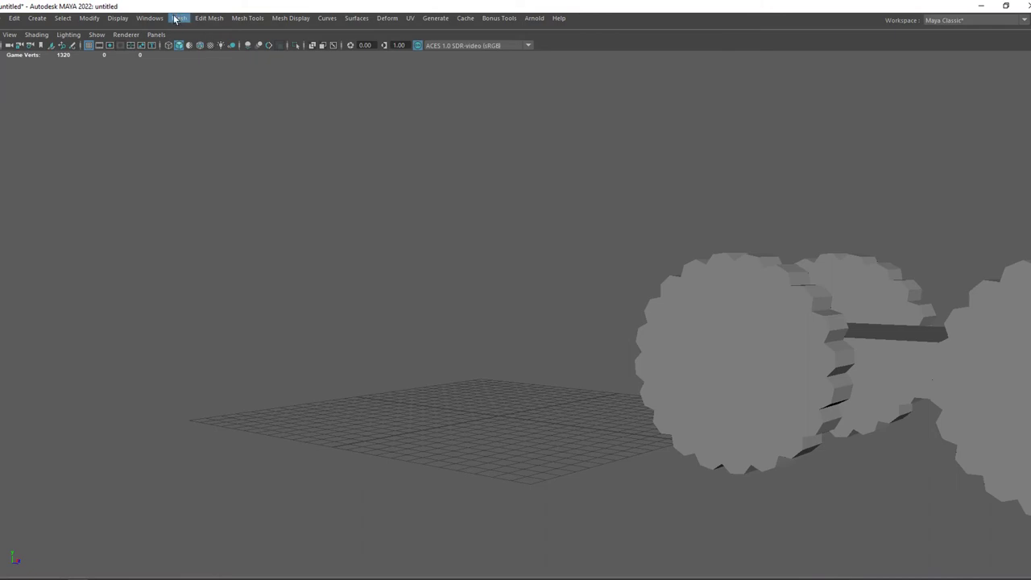
Step: Show only the Time Slider in the full-screen view and play the animation from frame 1
{"action": "left_click", "coordinate": [150, 18]}
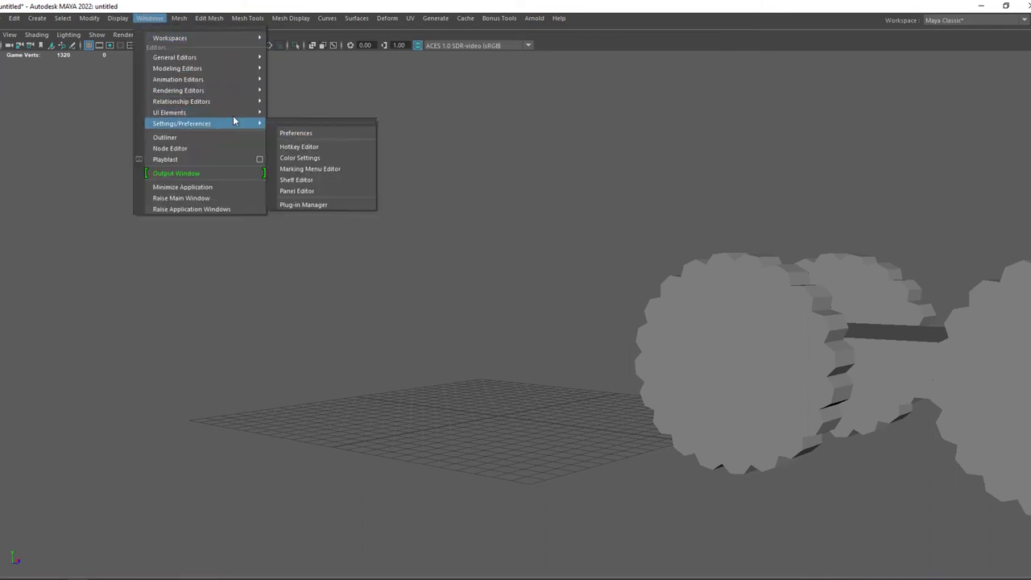
{"action": "left_click", "coordinate": [278, 116]}
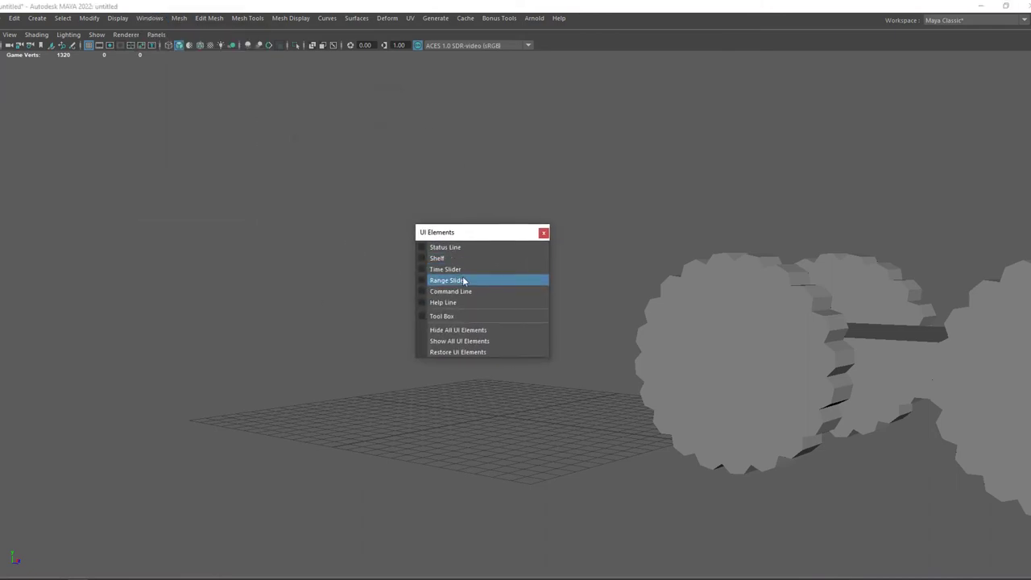
{"action": "left_click", "coordinate": [425, 270]}
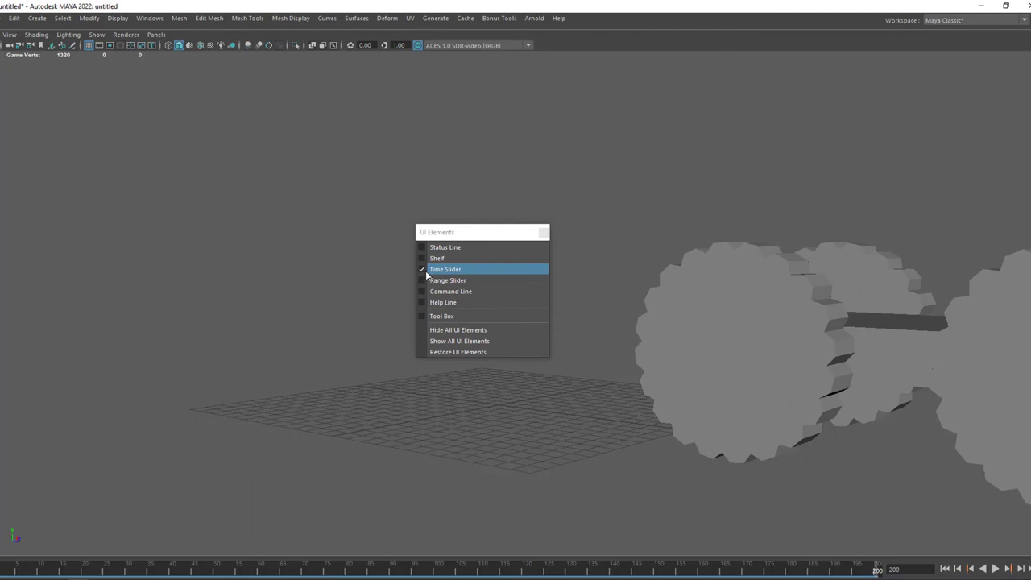
{"action": "left_click", "coordinate": [544, 233]}
{"action": "left_click", "coordinate": [945, 570]}
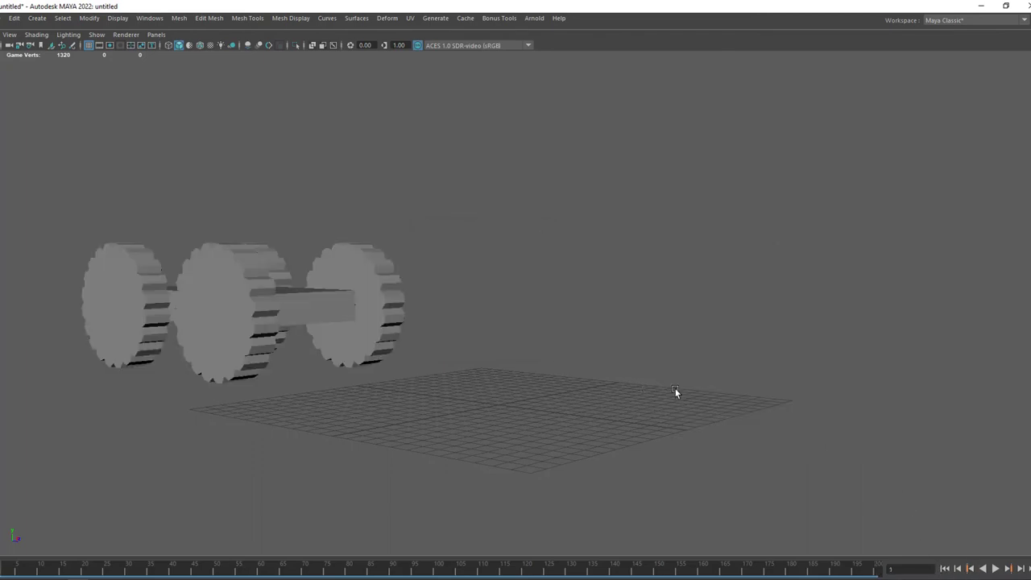